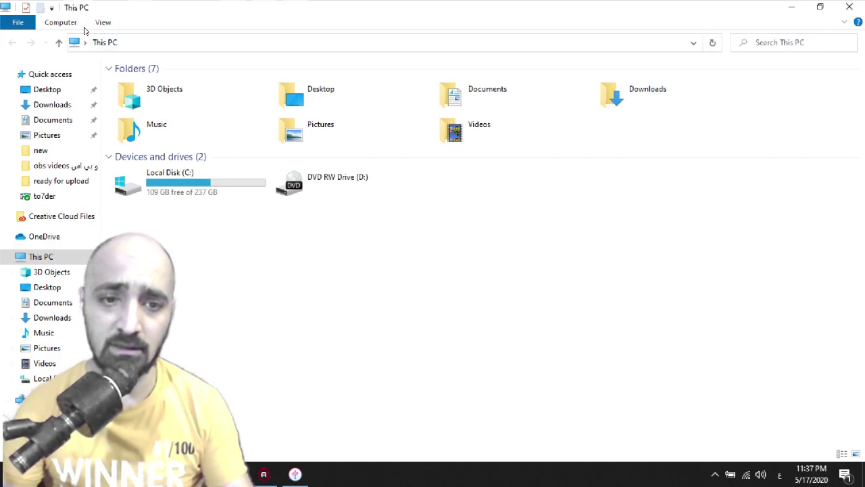
# Step: Enable showing hidden files, folders, and drives in the File Explorer folder options and minimize the This PC window
pyautogui.click(102, 22)
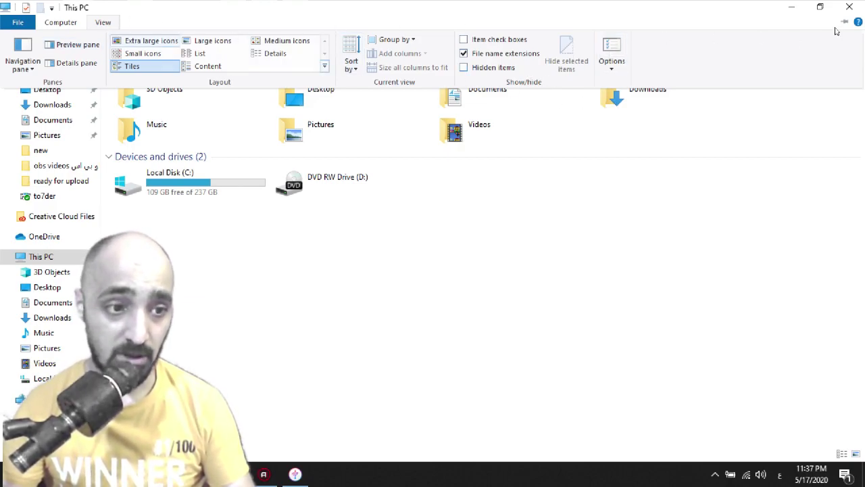
pyautogui.click(848, 8)
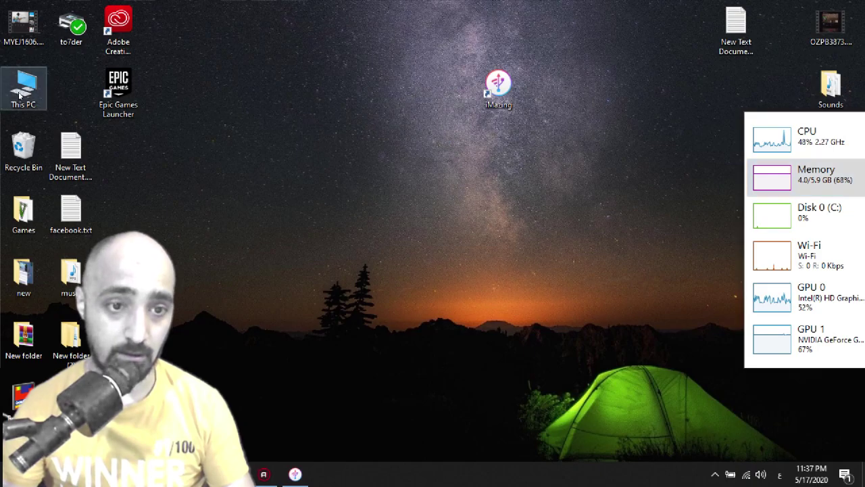
pyautogui.doubleClick(24, 86)
pyautogui.click(104, 22)
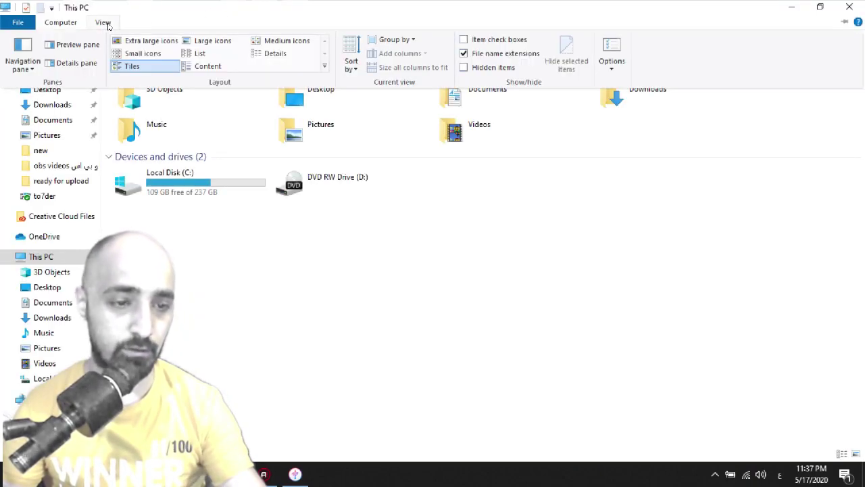
pyautogui.click(612, 49)
pyautogui.click(61, 99)
pyautogui.moveTo(115, 82); pyautogui.dragTo(518, 48)
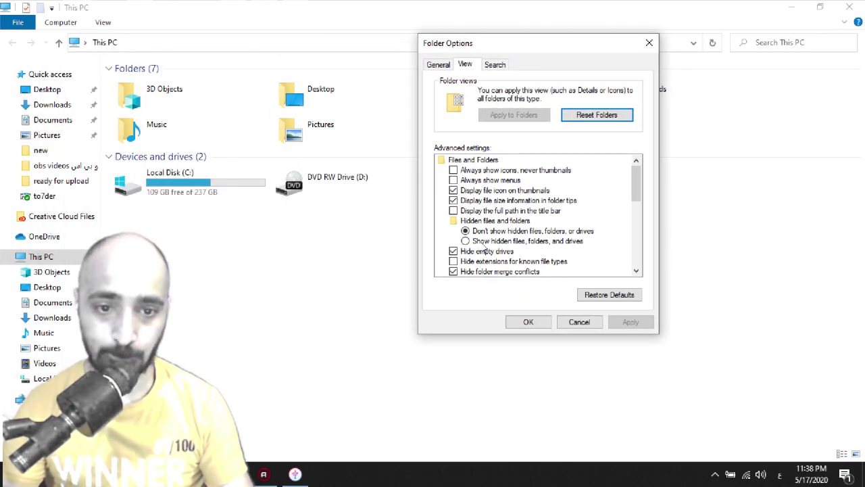
pyautogui.click(469, 242)
pyautogui.scroll(-1, 475, 223)
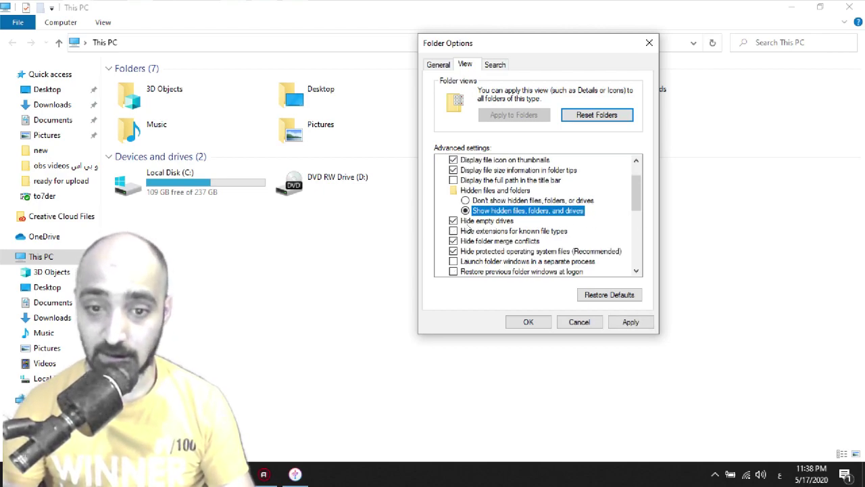
pyautogui.scroll(-1, 454, 191)
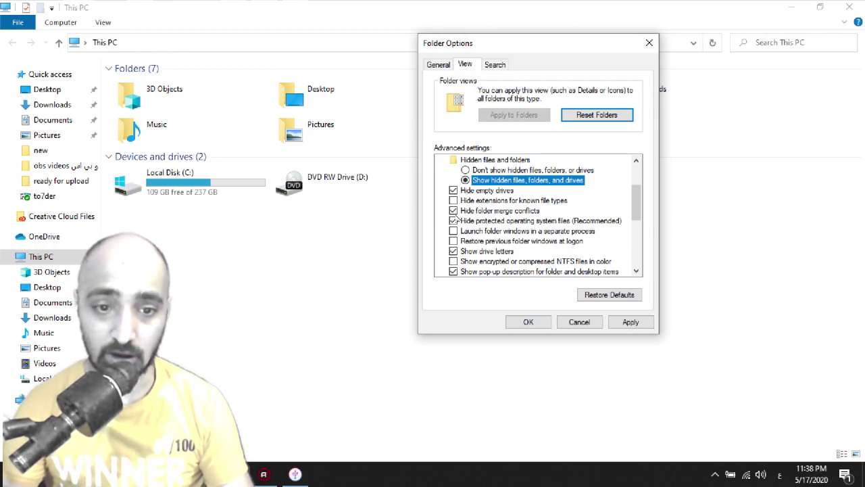
pyautogui.click(531, 323)
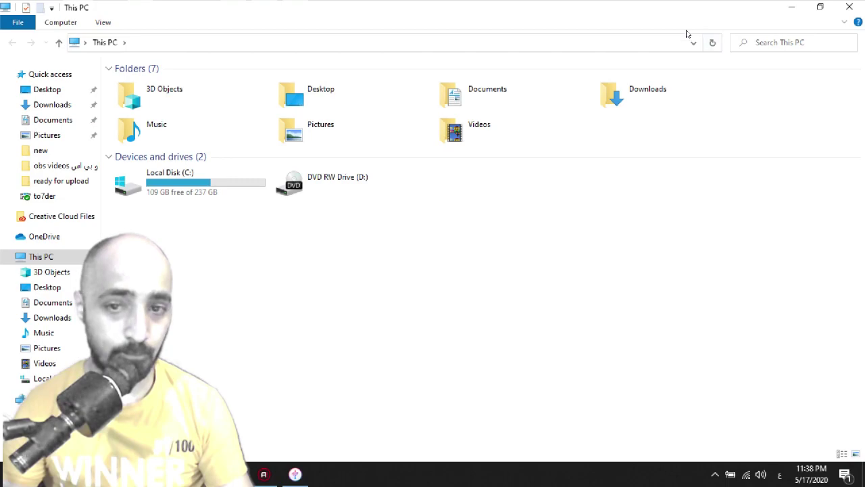
pyautogui.click(793, 7)
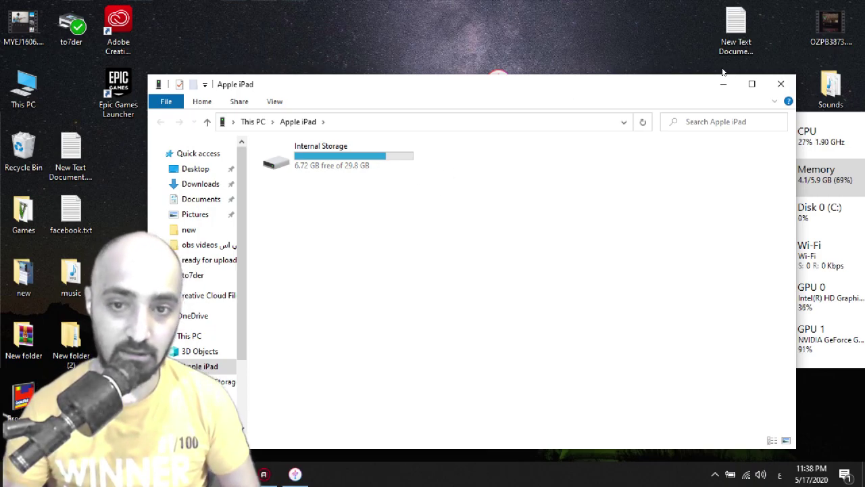
# Step: Close the Apple iPad folder window and launch iMazing from the desktop
pyautogui.click(781, 84)
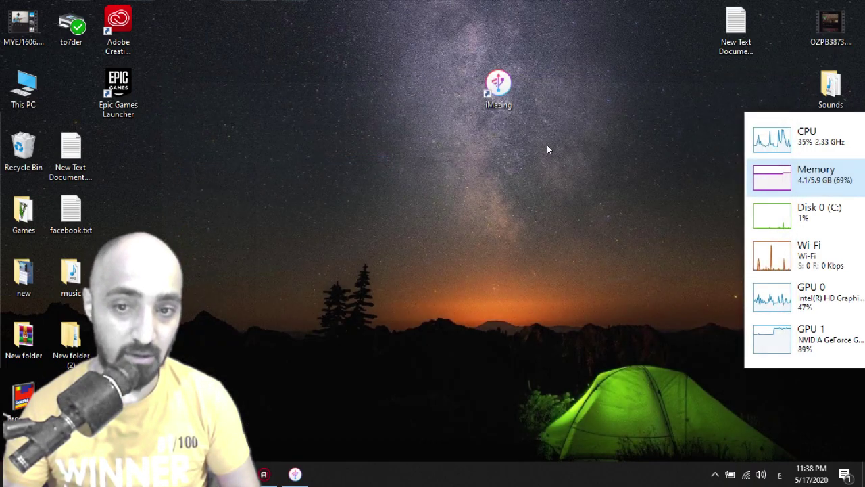
pyautogui.click(495, 77)
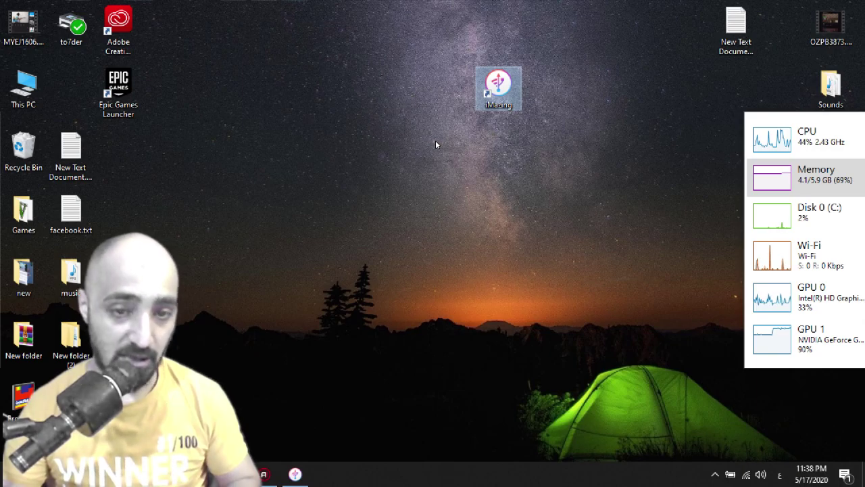
pyautogui.doubleClick(498, 84)
pyautogui.moveTo(346, 62)
pyautogui.mouseDown()
pyautogui.moveTo(321, 27)
pyautogui.moveTo(359, 53)
pyautogui.mouseUp()
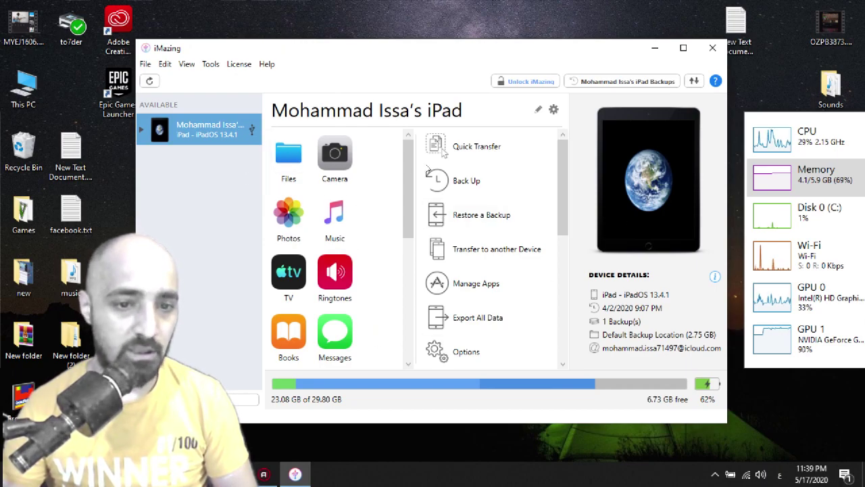
# Step: Open Manage Apps for the connected iPad and show the apps installed on the device
pyautogui.scroll(-1, 320, 239)
pyautogui.rightClick(162, 132)
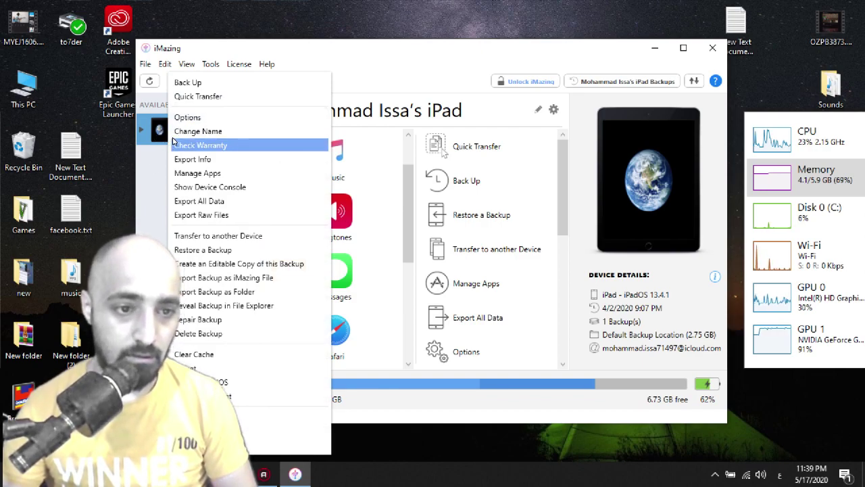
pyautogui.click(244, 176)
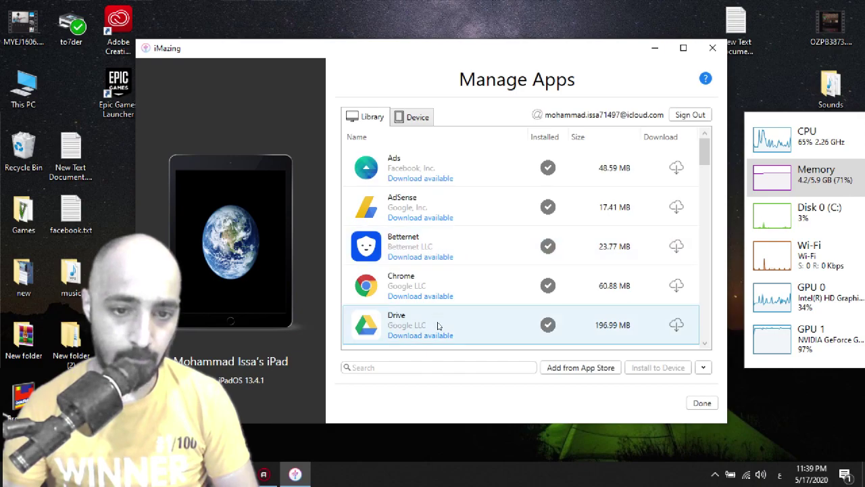
pyautogui.click(415, 122)
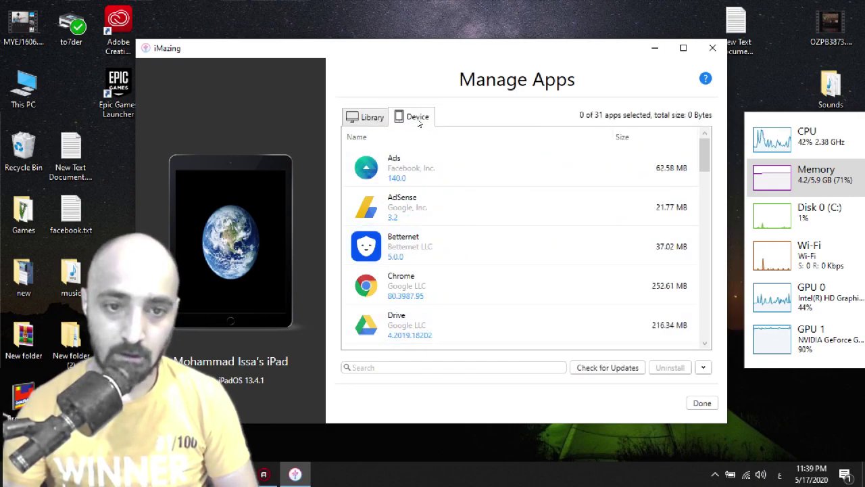
# Step: Find PUBG MOBILE among the device's apps and start backing up its app data
pyautogui.scroll(-3, 541, 216)
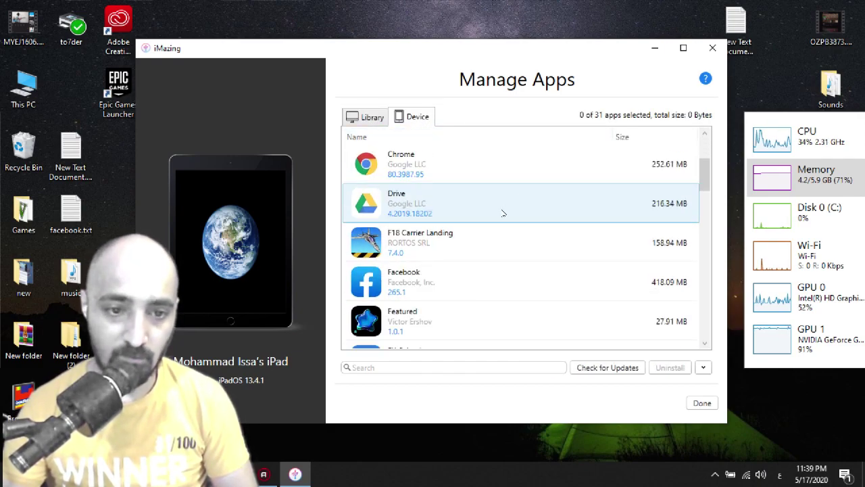
pyautogui.scroll(2, 502, 211)
pyautogui.scroll(-10, 502, 215)
pyautogui.scroll(-8, 502, 219)
pyautogui.scroll(2, 502, 218)
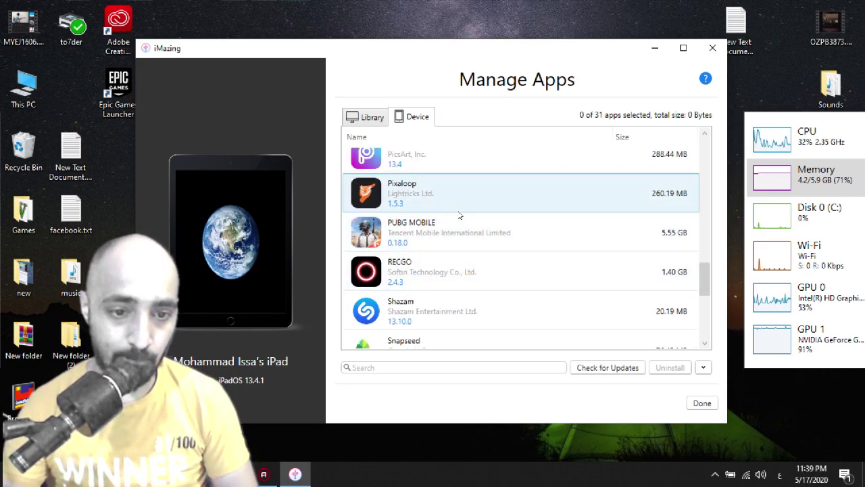
pyautogui.rightClick(458, 230)
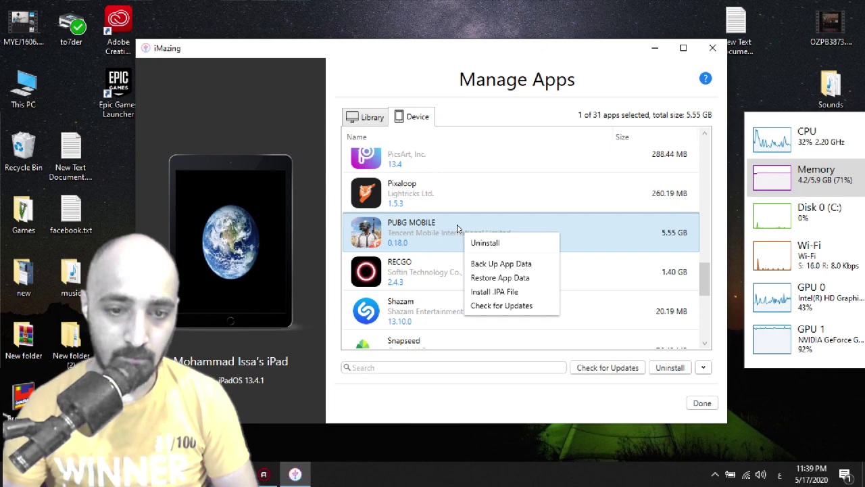
pyautogui.click(505, 265)
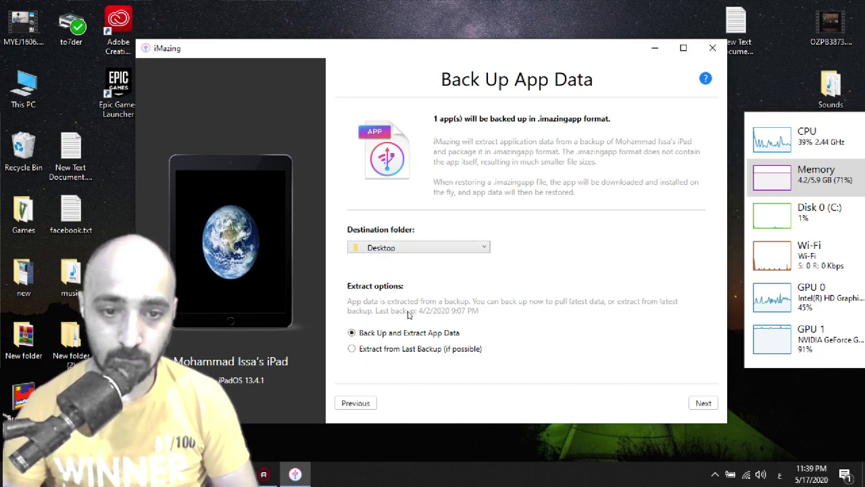
# Step: Keep Desktop as the destination folder with Back Up and Extract App Data, and start the extraction, accepting the important notice
pyautogui.click(479, 250)
pyautogui.click(482, 249)
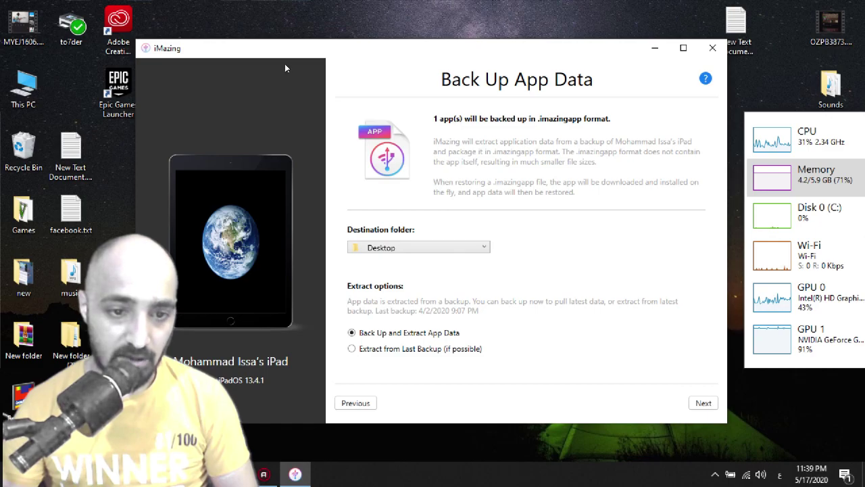
pyautogui.moveTo(284, 52); pyautogui.dragTo(341, 64)
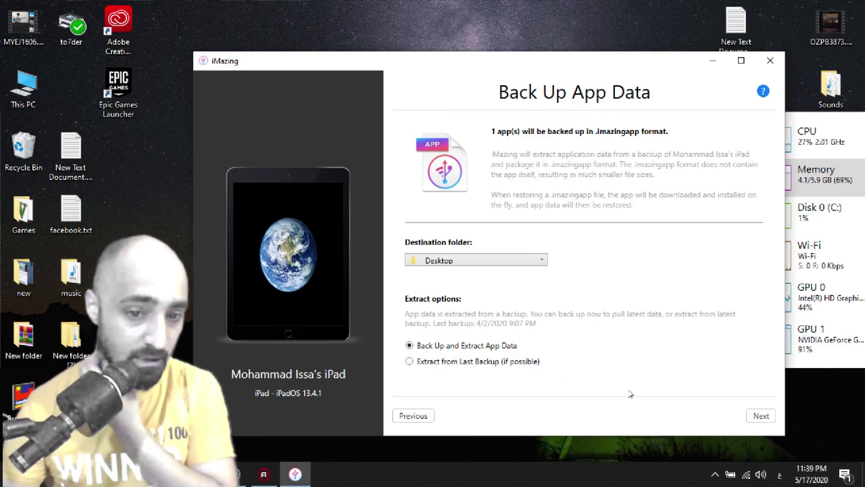
pyautogui.click(759, 416)
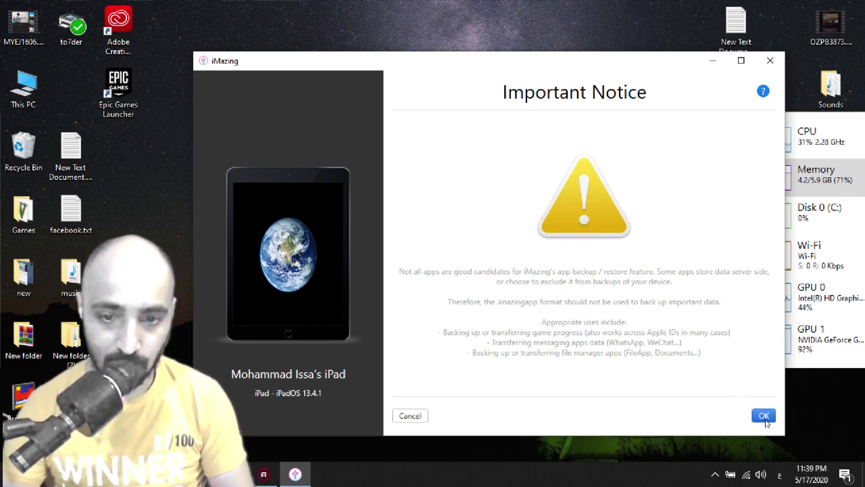
pyautogui.click(763, 416)
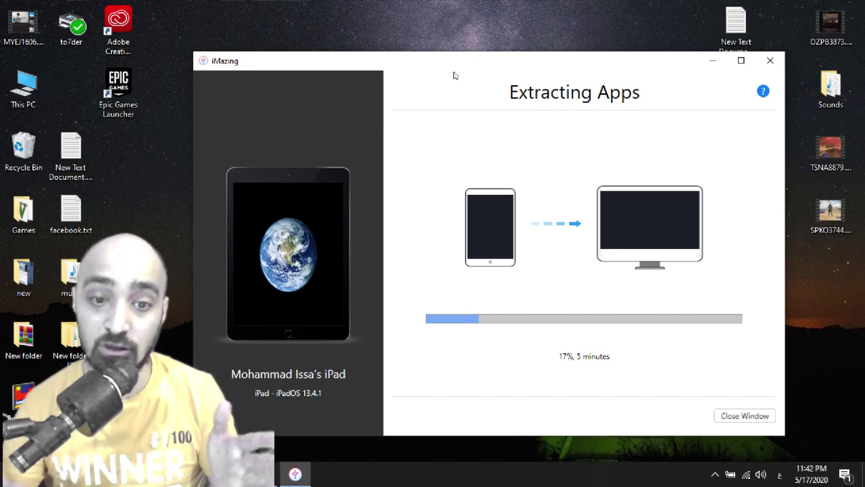
# Step: Close the completed PUBG MOBILE backup screen and minimize iMazing to return to the desktop
pyautogui.moveTo(452, 69); pyautogui.dragTo(438, 77)
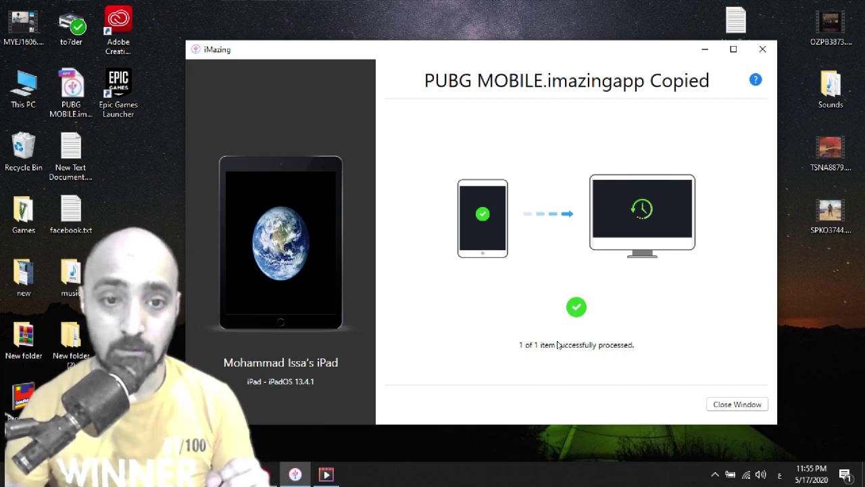
pyautogui.moveTo(410, 52); pyautogui.dragTo(384, 42)
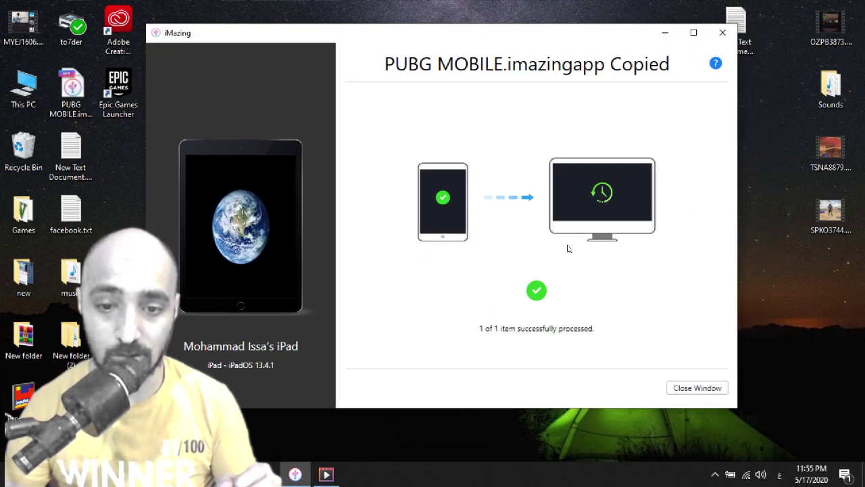
pyautogui.click(700, 388)
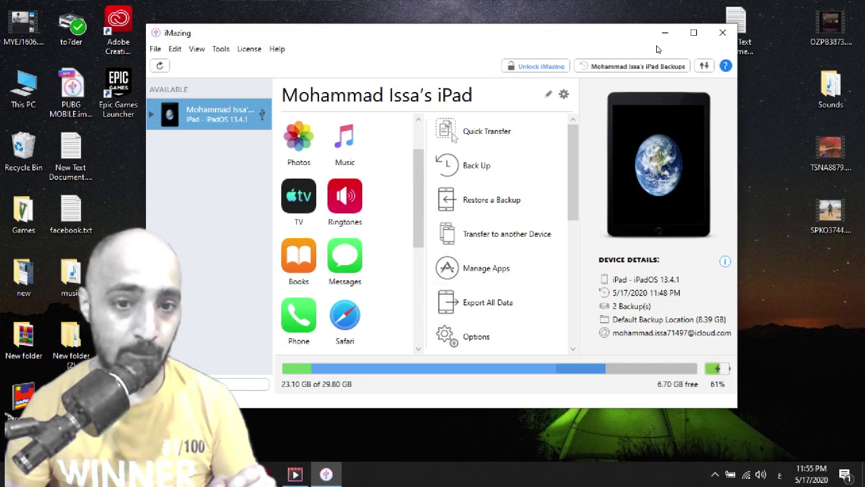
pyautogui.click(665, 32)
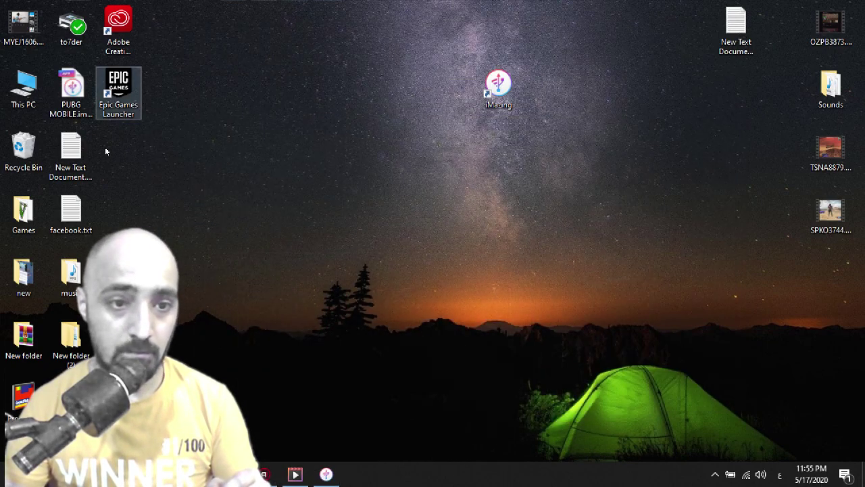
# Step: Move the PUBG MOBILE.imazingapp file beside the iMazing shortcut and lower the text document so both files line up on the desktop
pyautogui.moveTo(81, 86); pyautogui.dragTo(642, 154)
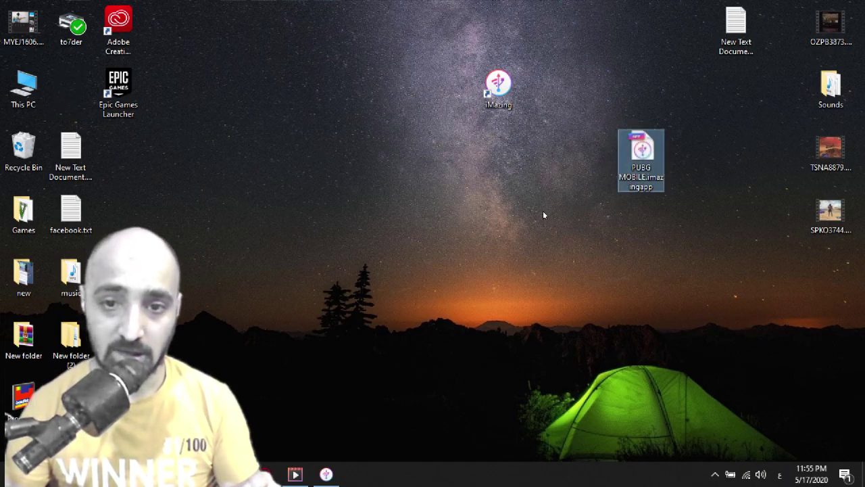
pyautogui.moveTo(735, 27); pyautogui.dragTo(736, 89)
pyautogui.moveTo(648, 144); pyautogui.dragTo(645, 68)
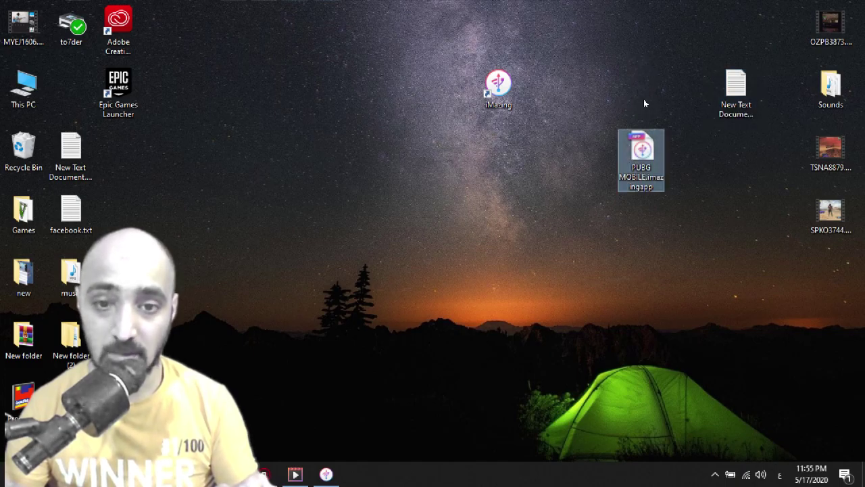
# Step: Inspect the full name and extension of the PUBG MOBILE backup file on the desktop without renaming it
pyautogui.rightClick(644, 87)
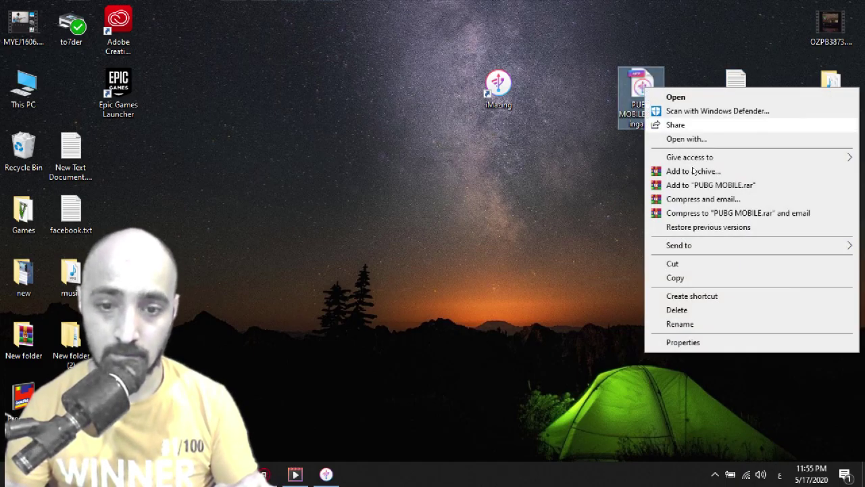
pyautogui.click(678, 323)
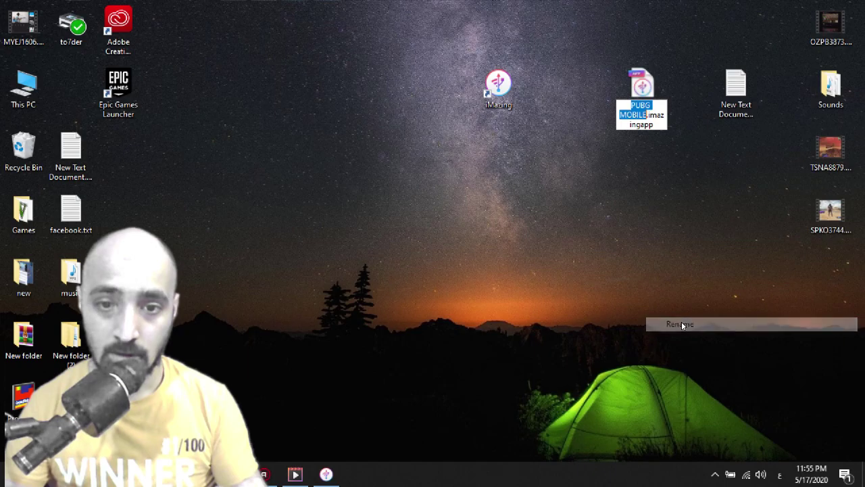
pyautogui.press('End')
pyautogui.hotkey('shift', 'Left')
pyautogui.hotkey('shift', 'Left')
pyautogui.hotkey('shift', 'Left')
pyautogui.hotkey('shift', 'Left')
pyautogui.hotkey('shift', 'Left')
pyautogui.hotkey('shift', 'Left')
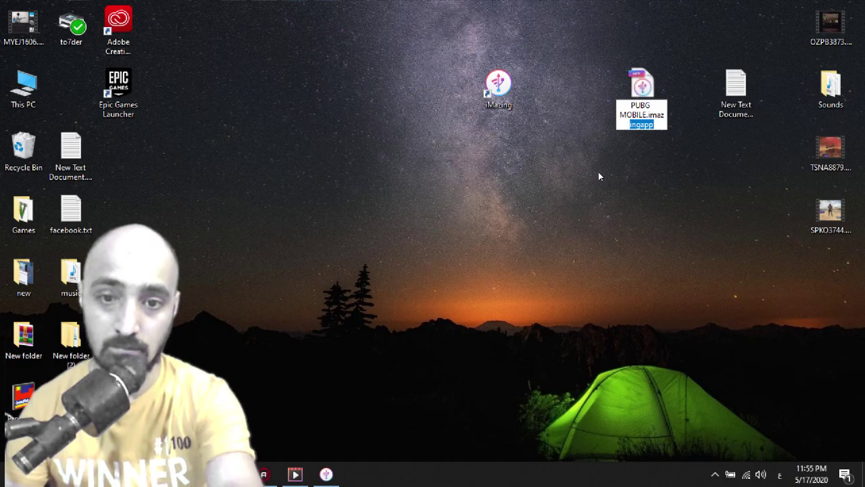
pyautogui.press('Return')
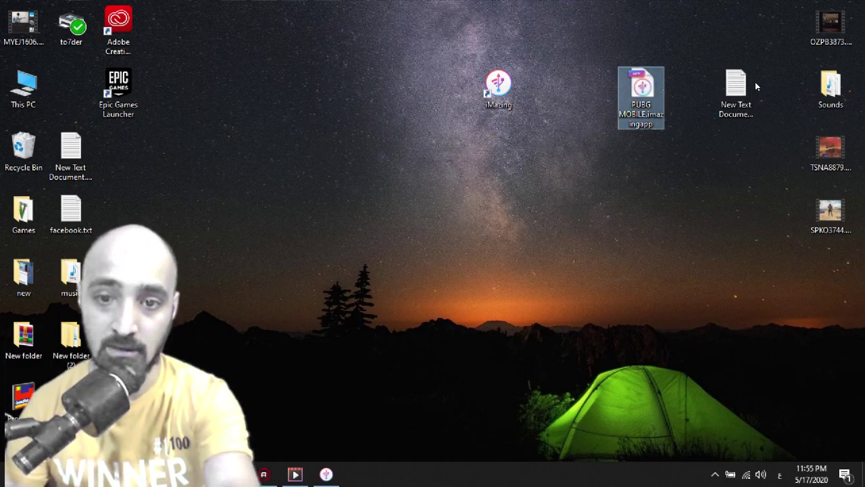
# Step: Open the text document beside the backup file, highlight its PUBG MOBILE.imazingapp line, and minimize the document
pyautogui.doubleClick(740, 85)
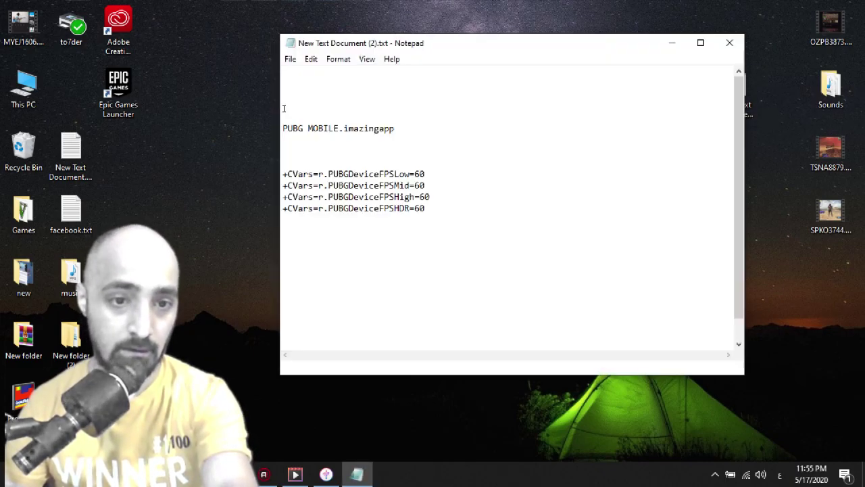
pyautogui.moveTo(396, 128); pyautogui.dragTo(276, 132)
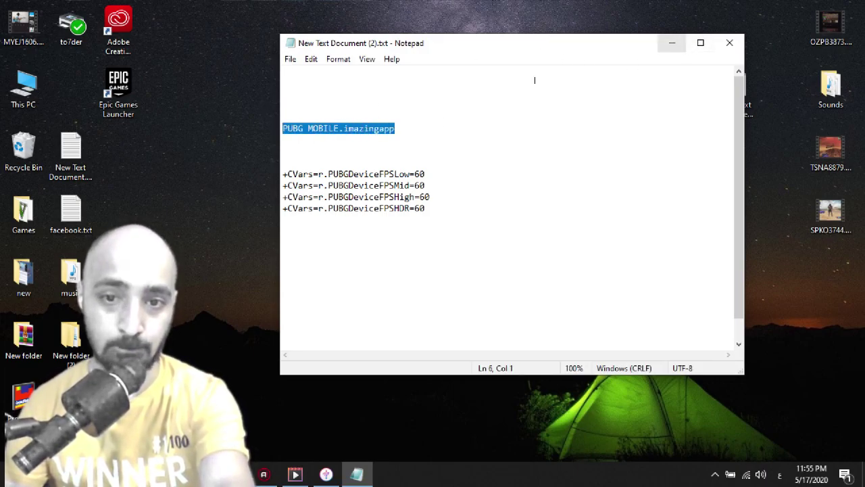
pyautogui.click(672, 43)
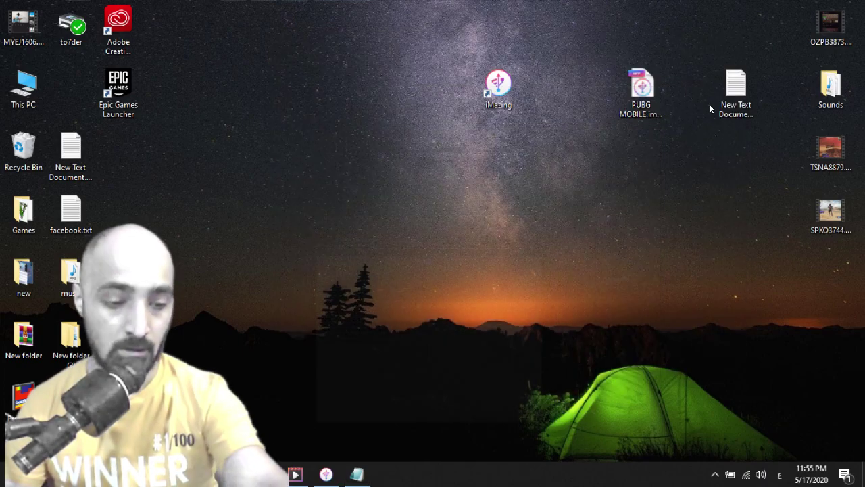
# Step: Rename the PUBG MOBILE.imazingapp backup on the desktop to PUBG MOBILE.rar and accept the extension change
pyautogui.rightClick(636, 90)
pyautogui.click(684, 327)
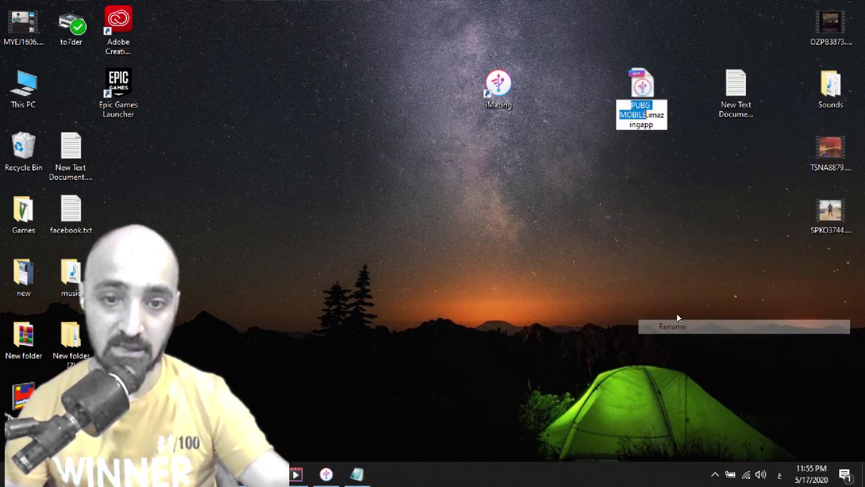
pyautogui.moveTo(655, 125)
pyautogui.mouseDown()
pyautogui.moveTo(616, 124)
pyautogui.moveTo(621, 113)
pyautogui.moveTo(645, 112)
pyautogui.mouseUp()
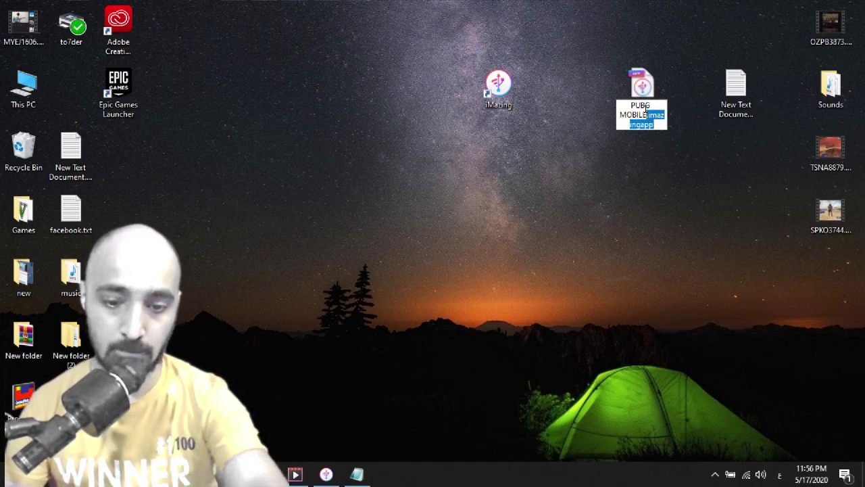
pyautogui.press('BackSpace')
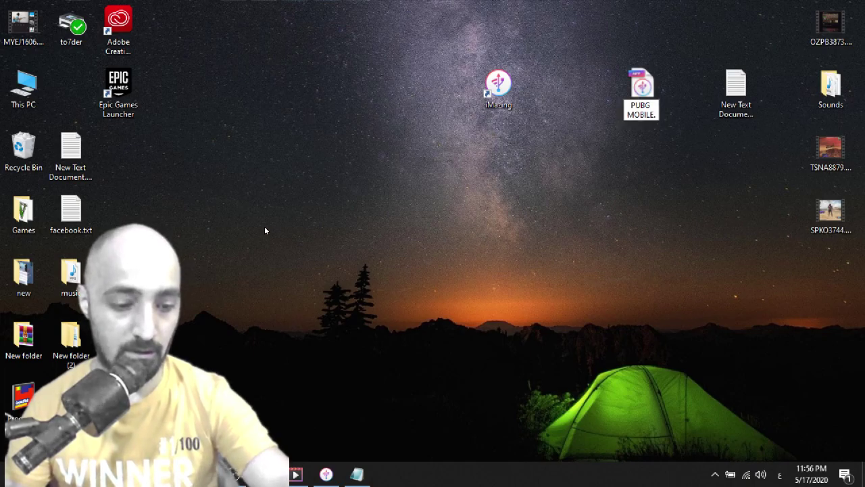
pyautogui.write('rar')
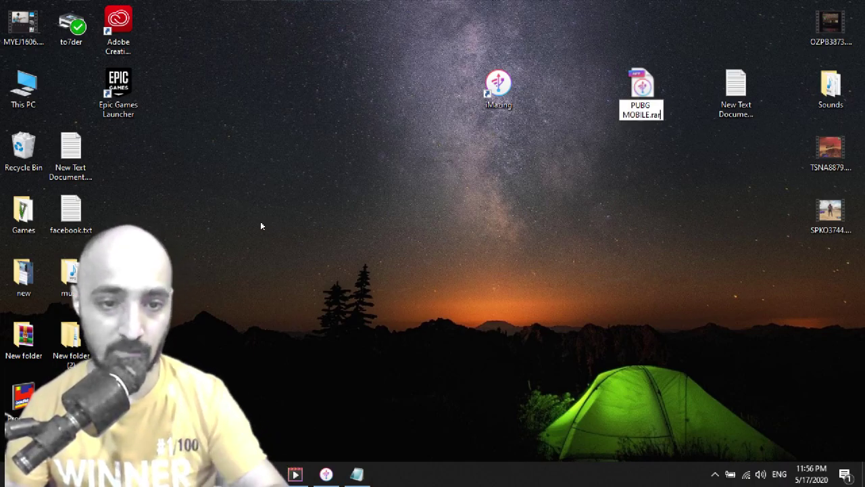
pyautogui.press('Return')
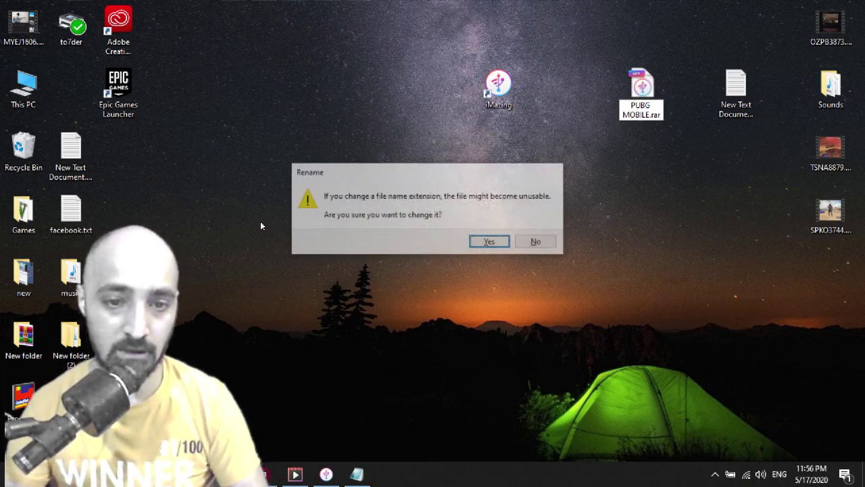
pyautogui.click(491, 243)
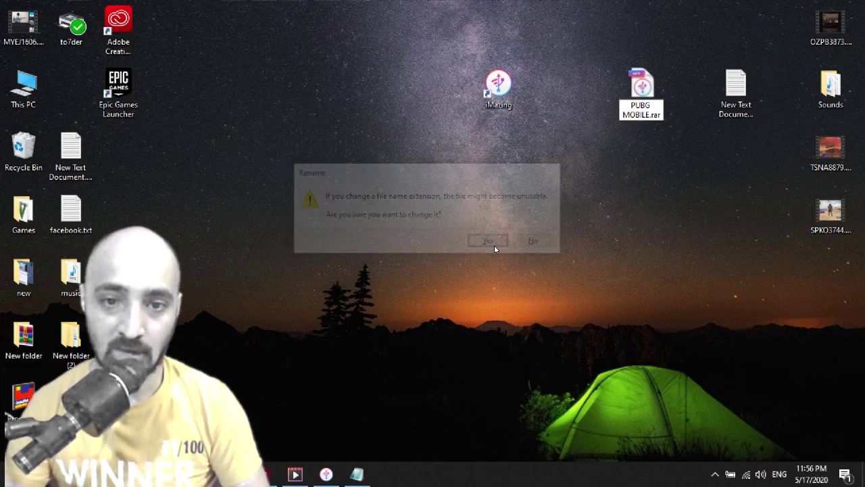
# Step: Open the PUBG MOBILE.rar archive from the desktop in WinRAR and dismiss the licence purchase notice
pyautogui.moveTo(640, 91)
pyautogui.mouseDown()
pyautogui.moveTo(676, 157)
pyautogui.moveTo(687, 152)
pyautogui.moveTo(666, 94)
pyautogui.moveTo(648, 92)
pyautogui.mouseUp()
pyautogui.doubleClick(646, 92)
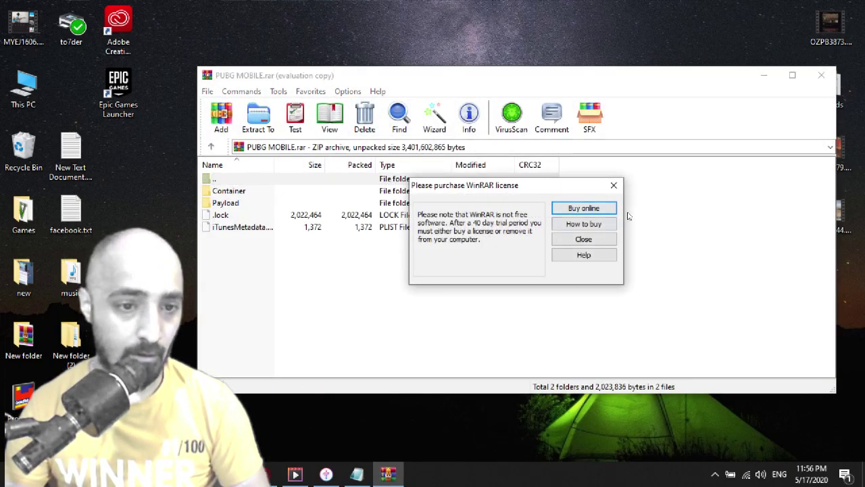
pyautogui.click(613, 185)
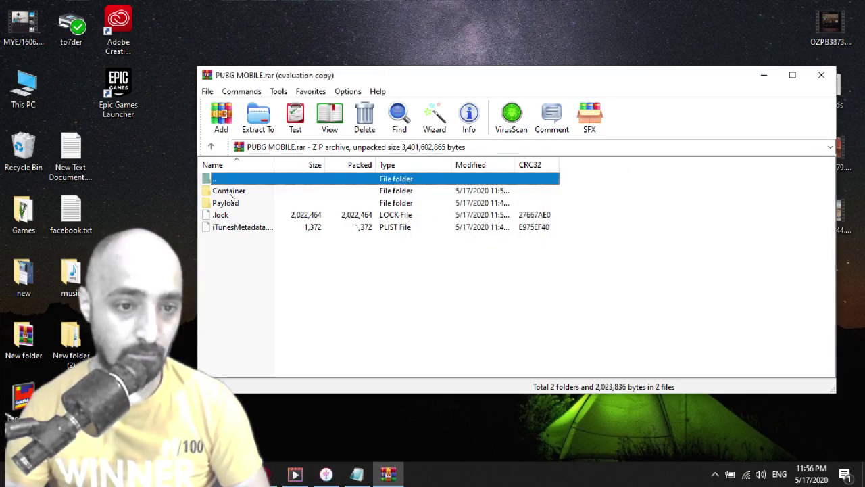
# Step: Browse inside the archive to the folder Container\Documents\ShadowTrackerExtra\Saved\Config\IOS
pyautogui.doubleClick(256, 194)
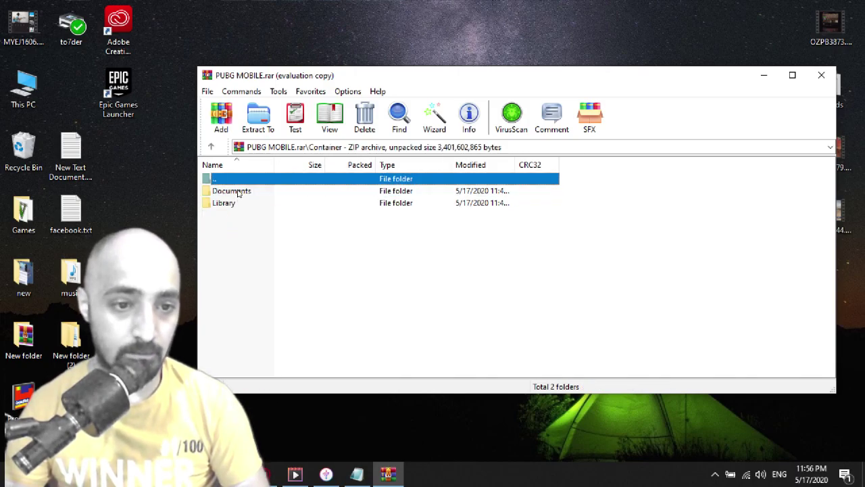
pyautogui.doubleClick(238, 193)
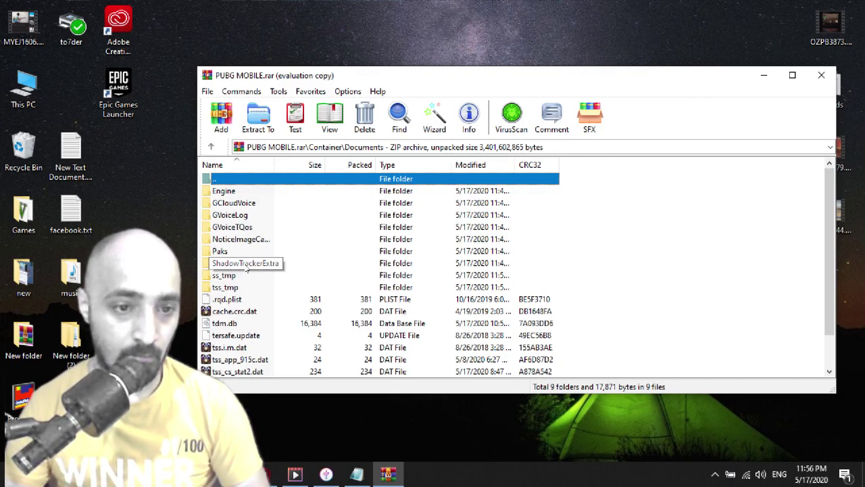
pyautogui.doubleClick(245, 263)
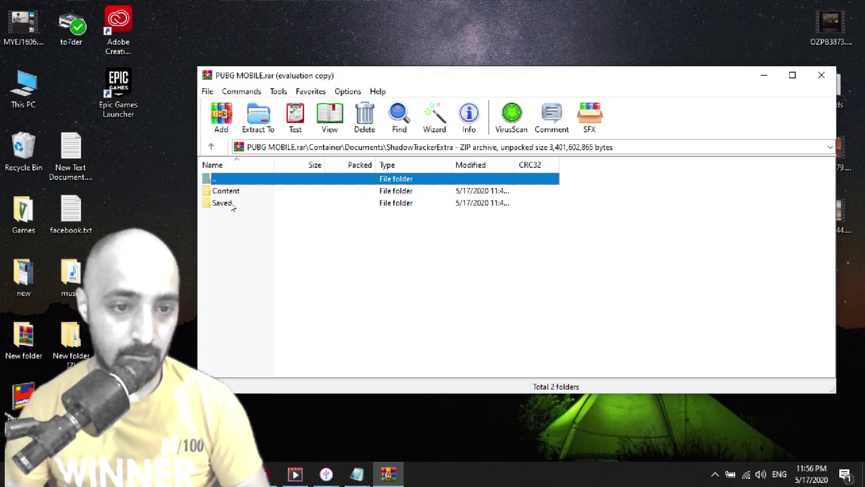
pyautogui.doubleClick(223, 203)
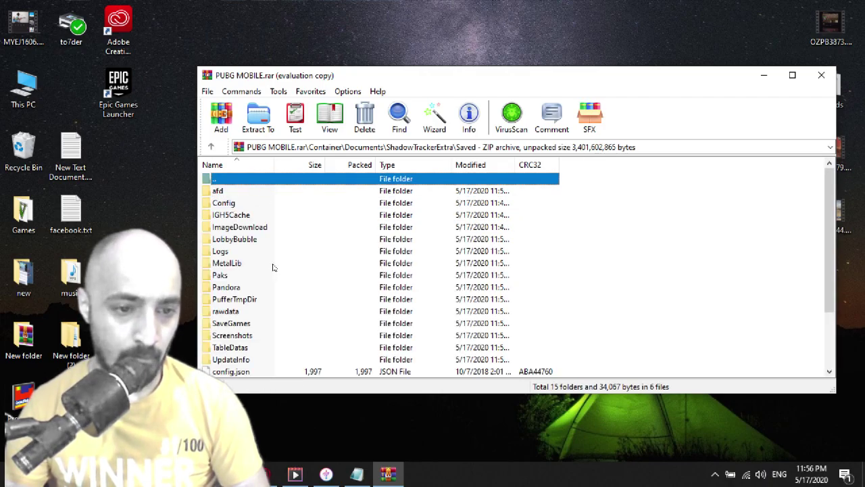
pyautogui.scroll(-1, 269, 276)
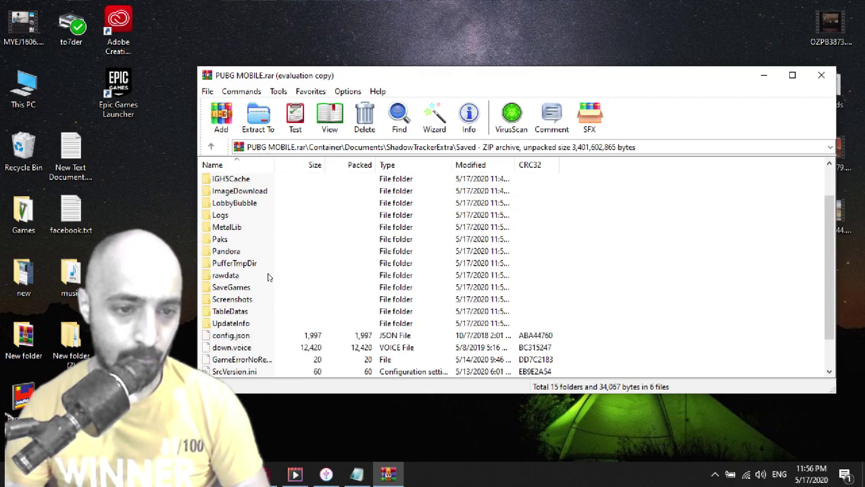
pyautogui.scroll(1, 231, 206)
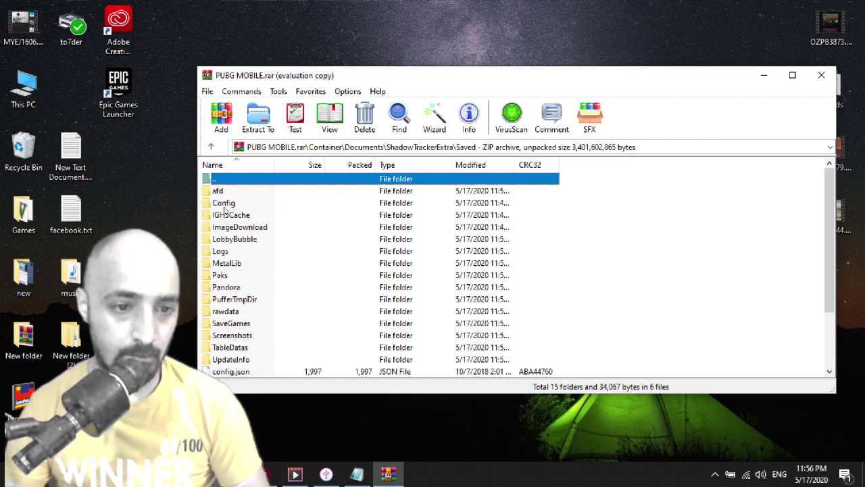
pyautogui.doubleClick(225, 206)
pyautogui.doubleClick(227, 192)
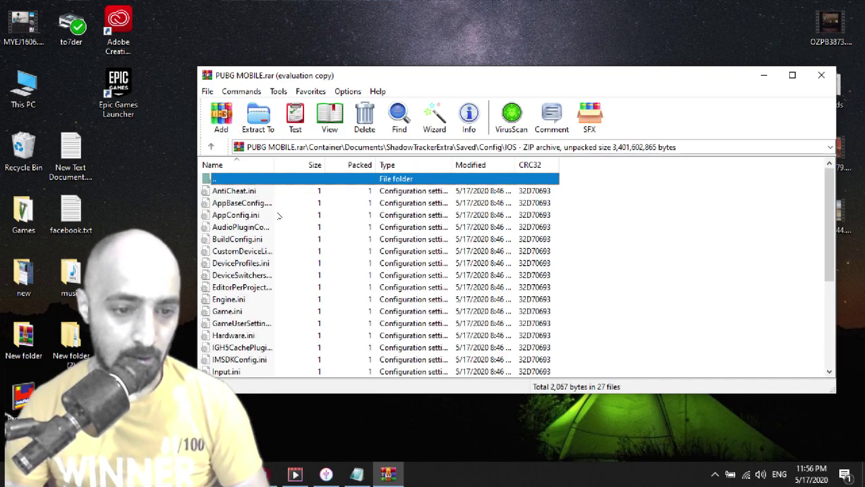
# Step: Open the UserCustom.ini file from the archive's IOS folder in Notepad
pyautogui.scroll(-4, 280, 223)
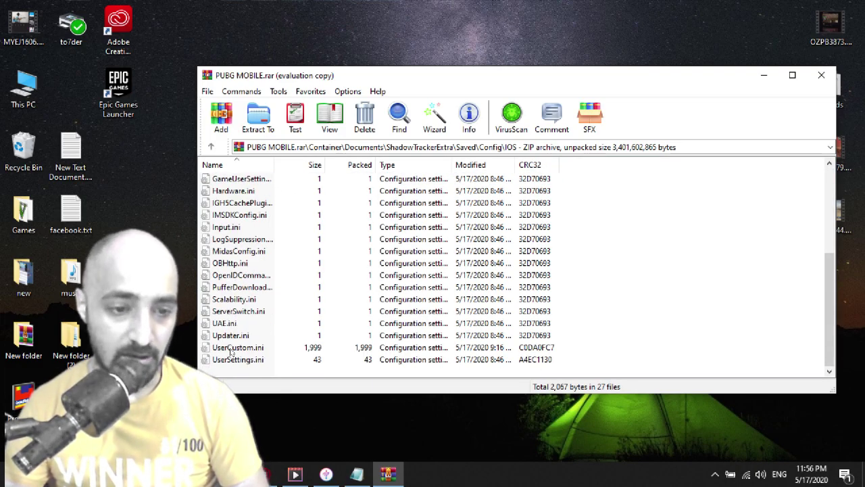
pyautogui.click(231, 348)
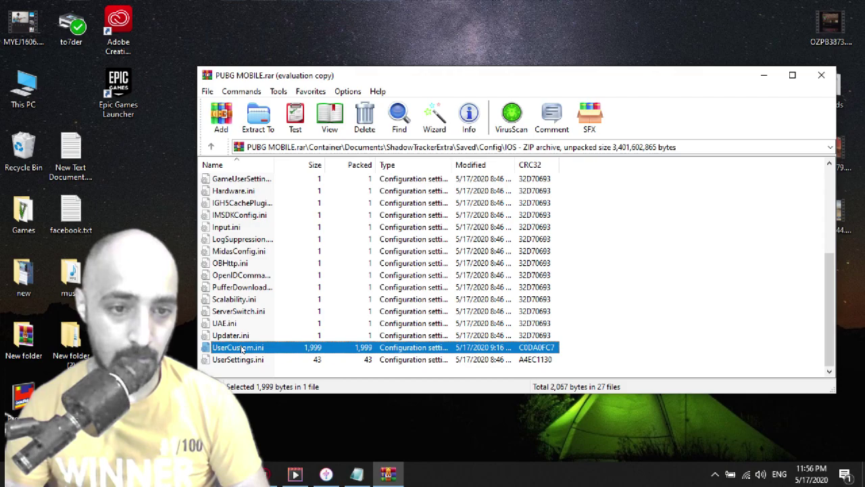
pyautogui.rightClick(240, 348)
pyautogui.doubleClick(237, 348)
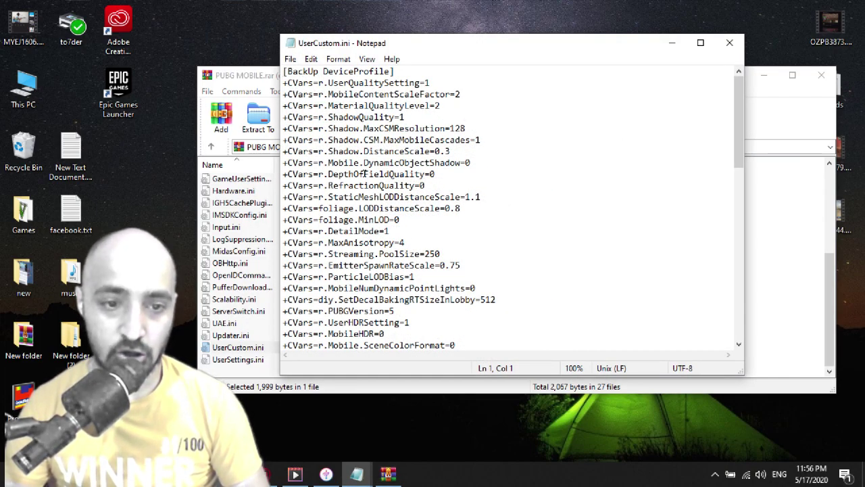
# Step: Insert an empty line directly below the [UserCustom DeviceProfile] heading in UserCustom.ini and leave the cursor on it
pyautogui.click(365, 173)
pyautogui.scroll(-15, 379, 174)
pyautogui.scroll(9, 404, 174)
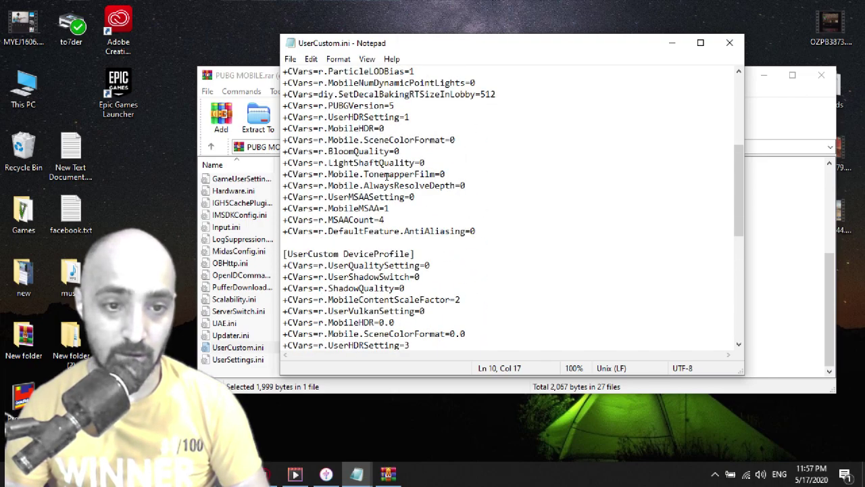
pyautogui.scroll(6, 386, 174)
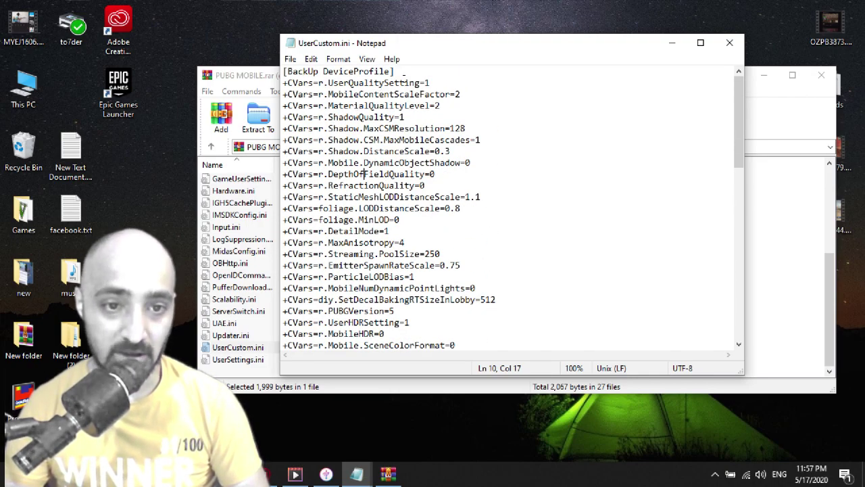
pyautogui.scroll(-5, 384, 178)
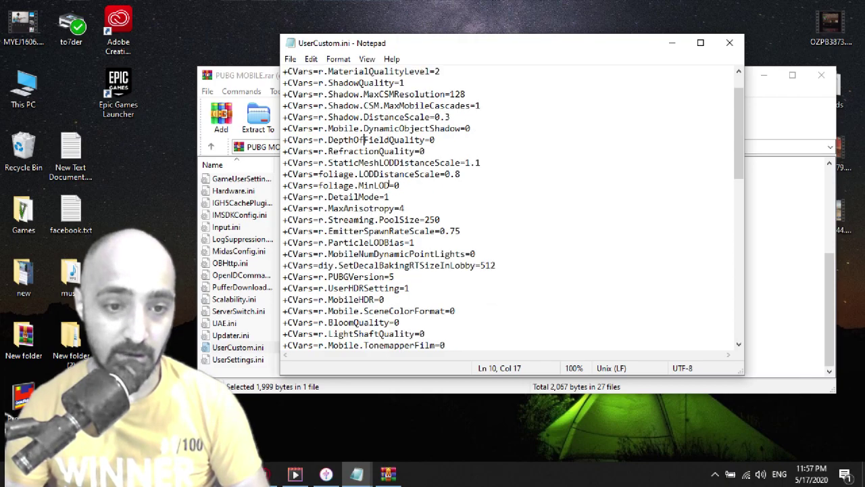
pyautogui.scroll(-1, 316, 252)
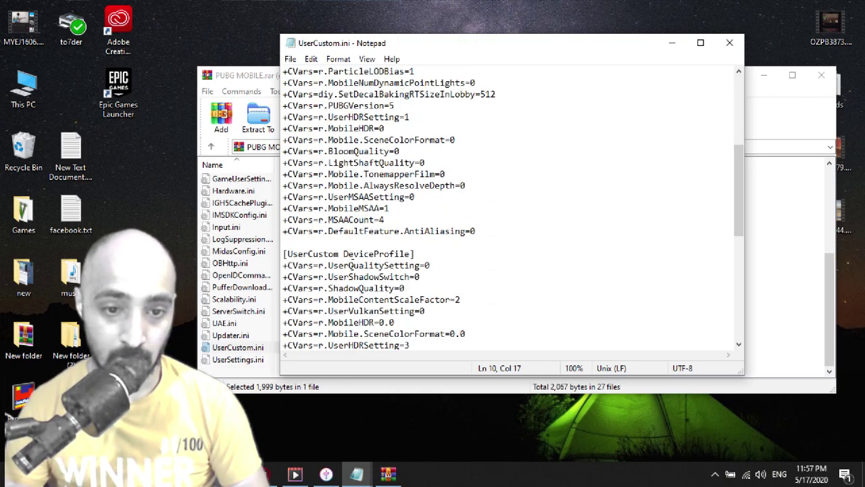
pyautogui.click(416, 252)
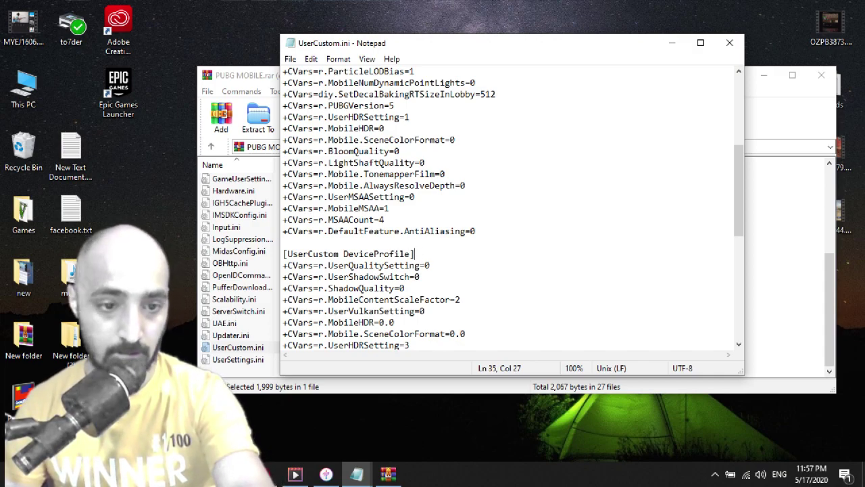
pyautogui.press('Return')
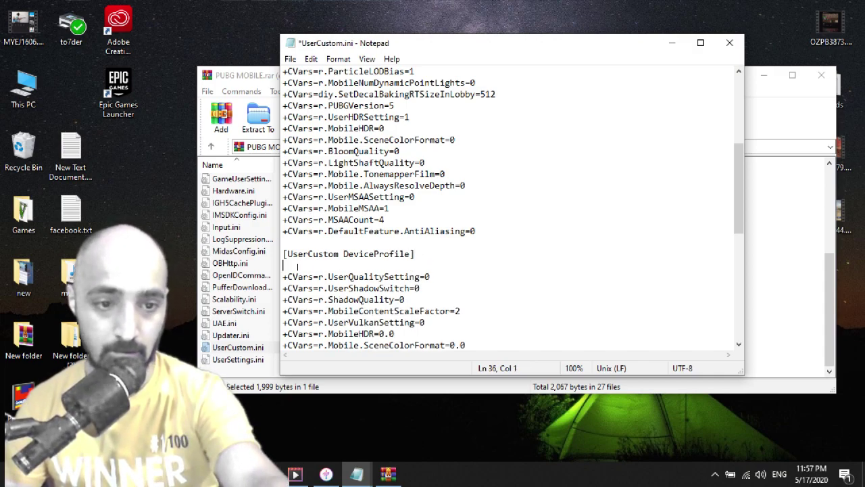
pyautogui.moveTo(413, 252); pyautogui.dragTo(275, 251)
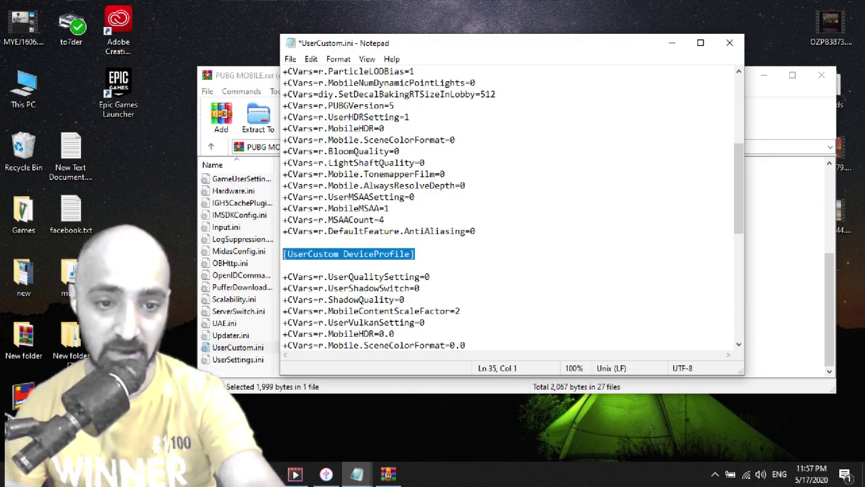
pyautogui.press('Right')
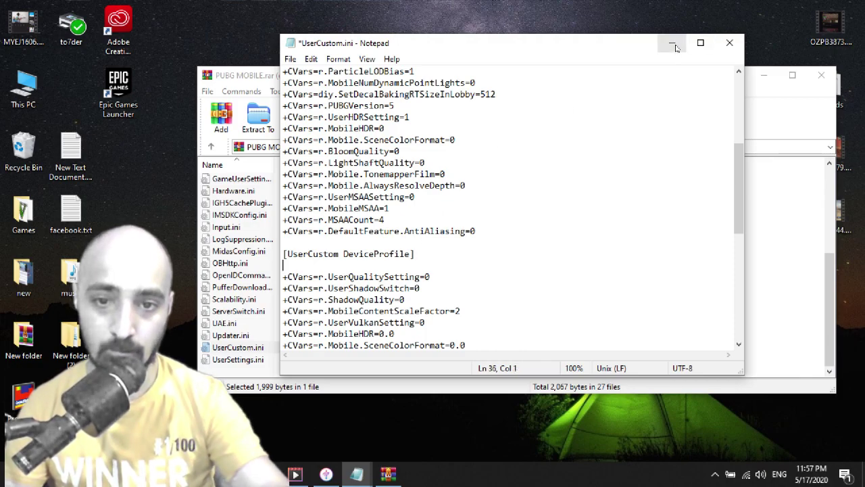
# Step: Copy the four +CVars=r.PUBGDeviceFPS lines (Low, Mid, High, HDR, each =60) from the text document beside the archive, and minimize the document
pyautogui.click(728, 43)
pyautogui.click(763, 76)
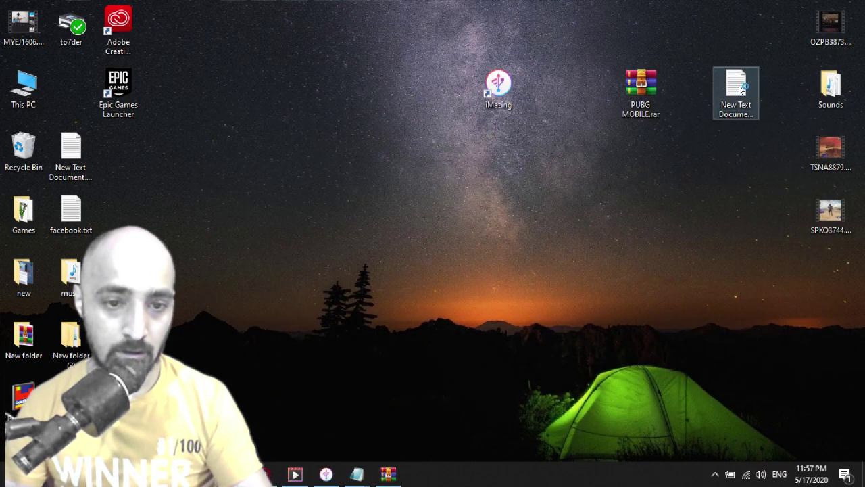
pyautogui.doubleClick(734, 88)
pyautogui.moveTo(438, 208); pyautogui.dragTo(283, 173)
pyautogui.rightClick(283, 172)
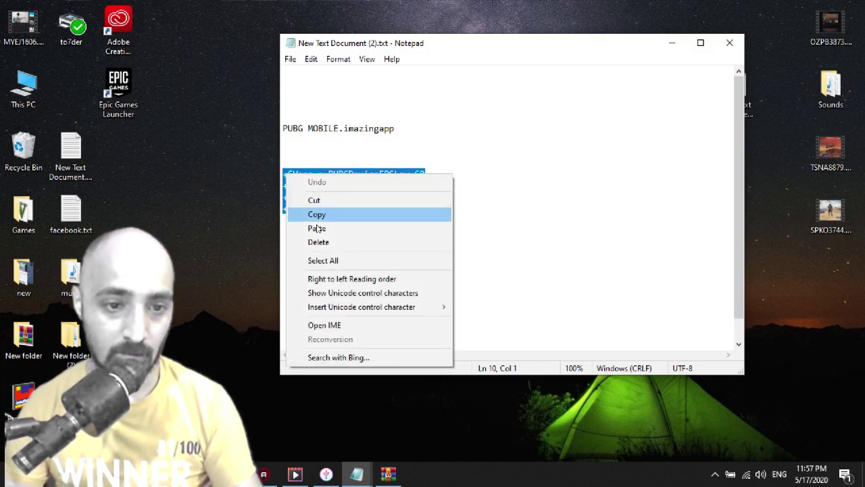
pyautogui.click(323, 213)
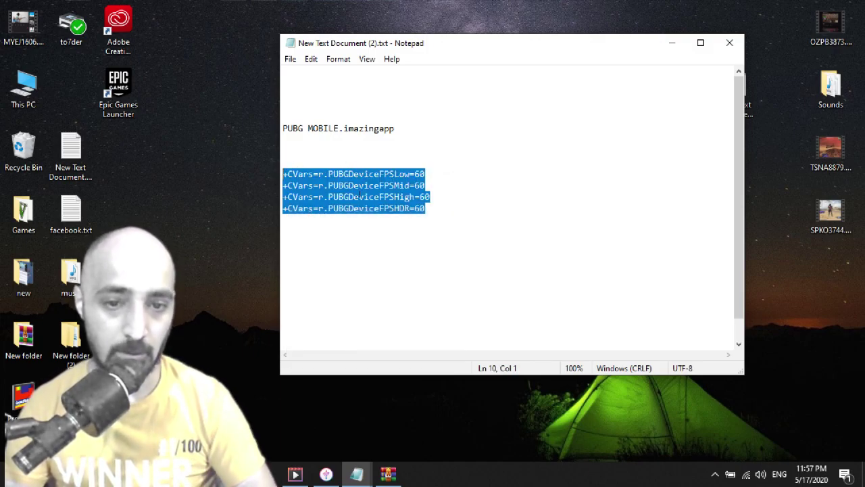
pyautogui.click(669, 43)
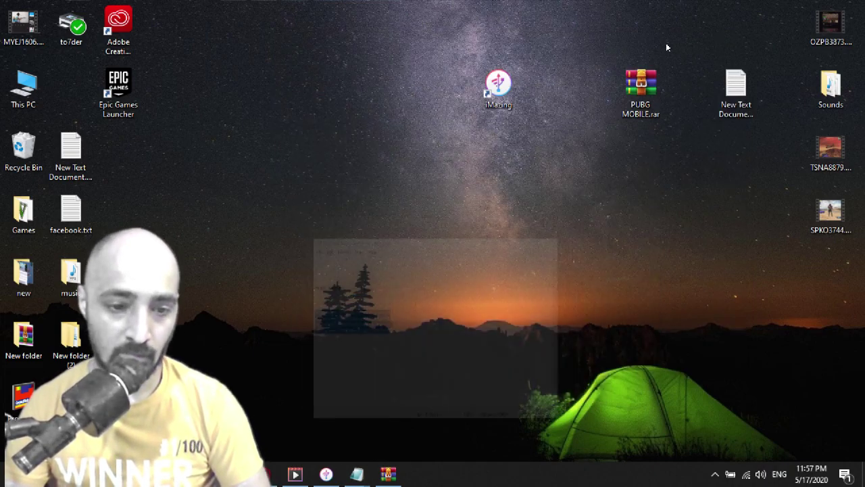
# Step: Return to UserCustom.ini and paste the four PUBGDeviceFPS=60 lines on the empty line below [UserCustom DeviceProfile]
pyautogui.click(388, 474)
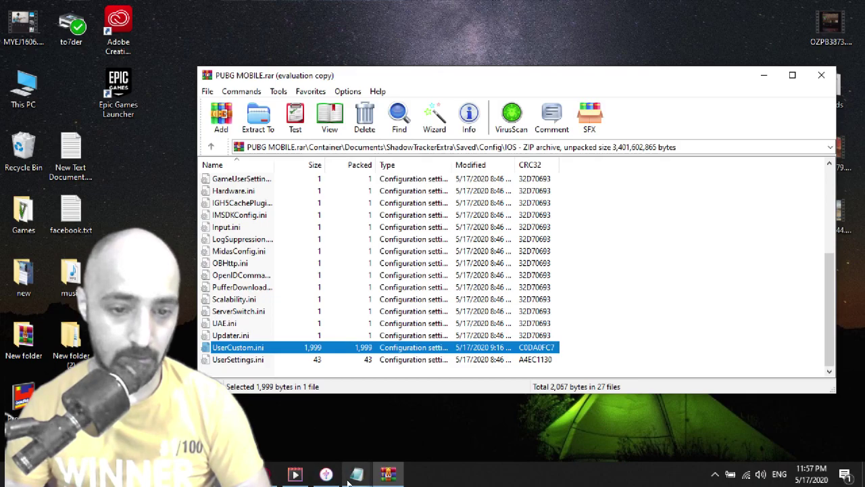
pyautogui.click(356, 476)
pyautogui.click(362, 424)
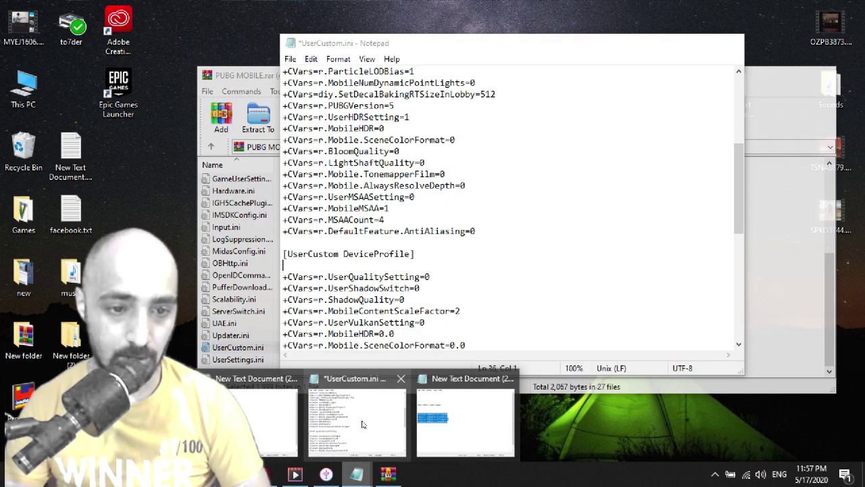
pyautogui.rightClick(289, 263)
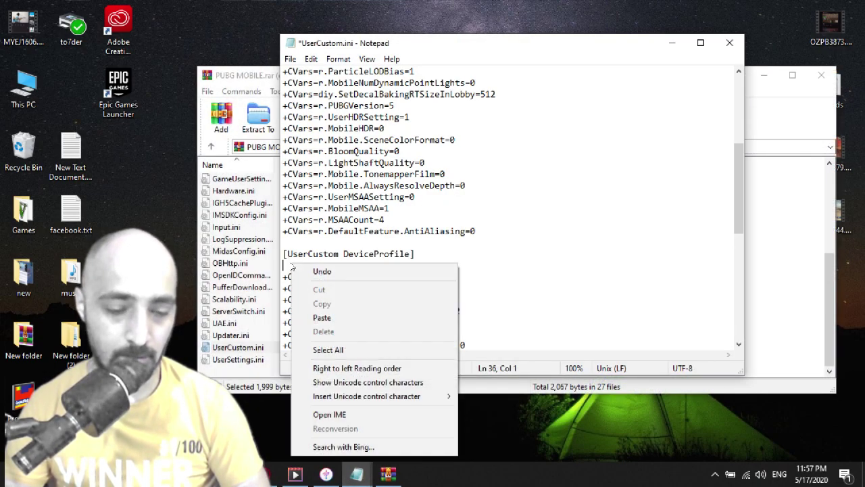
pyautogui.click(322, 317)
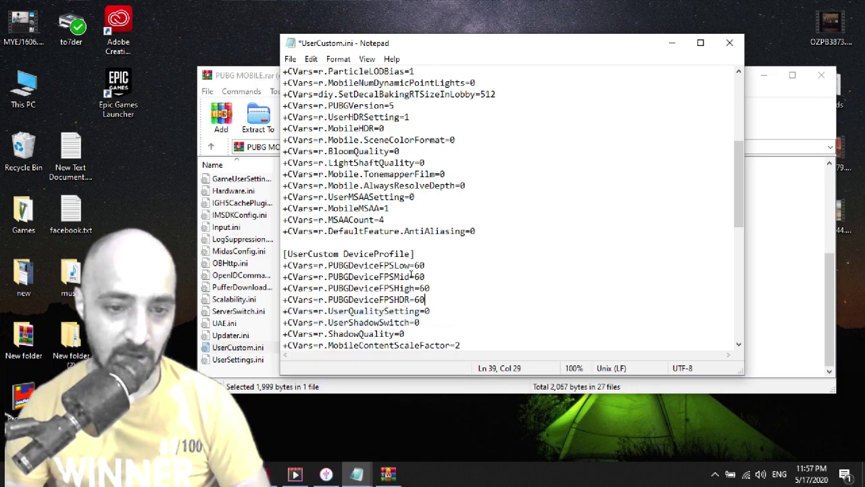
pyautogui.scroll(-1, 395, 265)
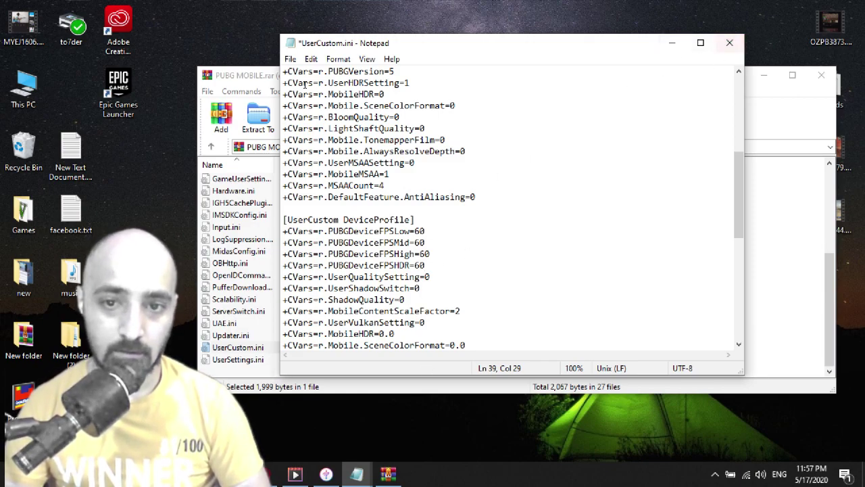
# Step: Save the edited UserCustom.ini, update it inside PUBG MOBILE.rar, and close the archive window
pyautogui.click(723, 46)
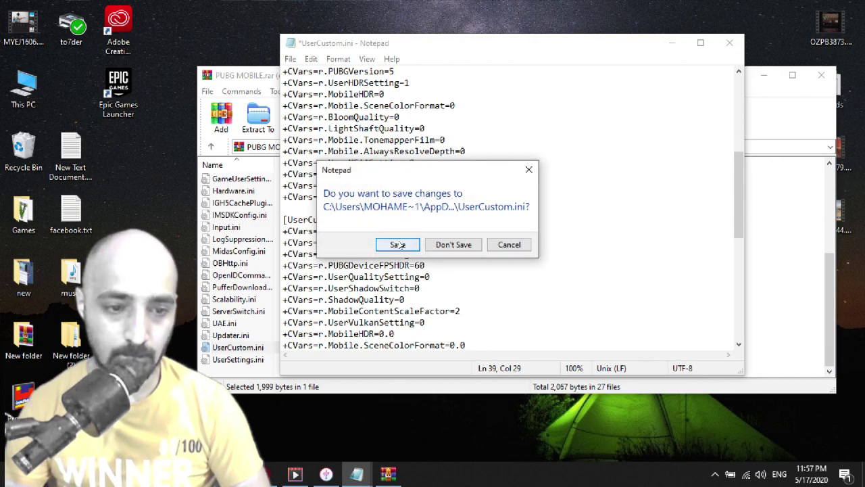
pyautogui.click(398, 244)
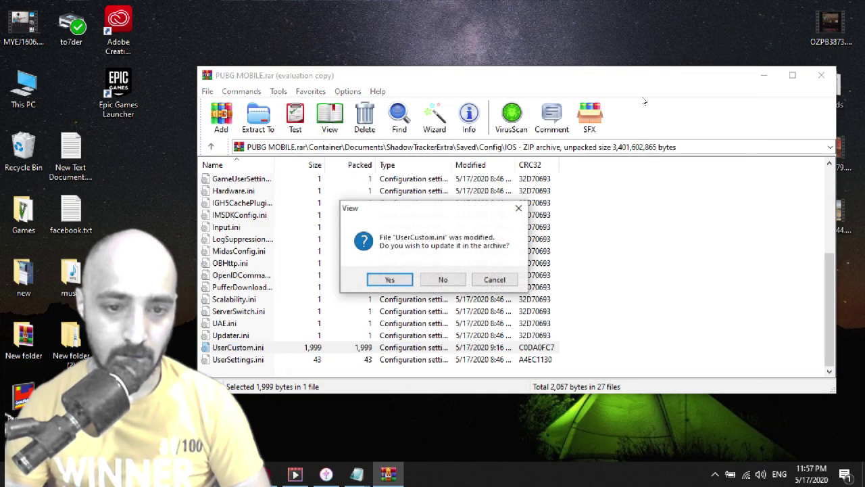
pyautogui.click(389, 279)
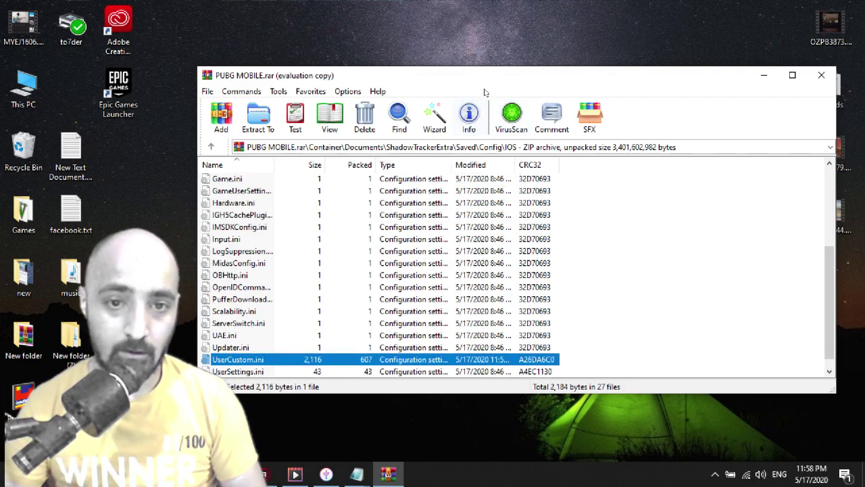
pyautogui.moveTo(533, 85); pyautogui.dragTo(466, 130)
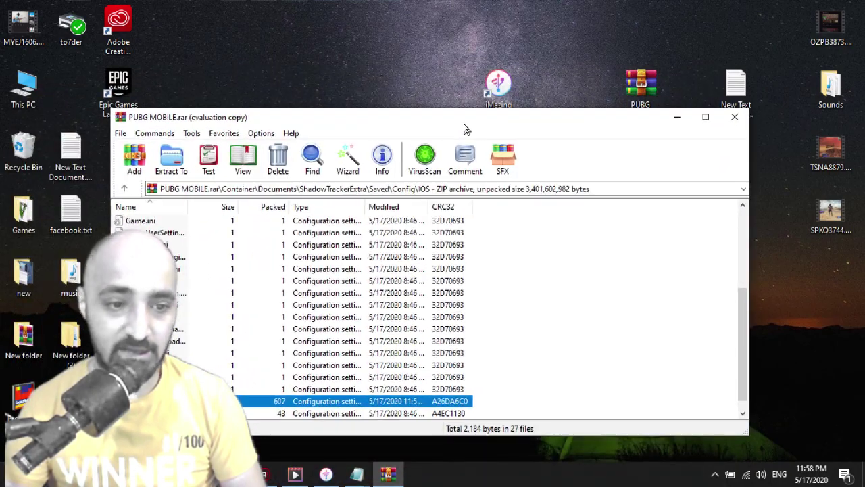
pyautogui.click(736, 119)
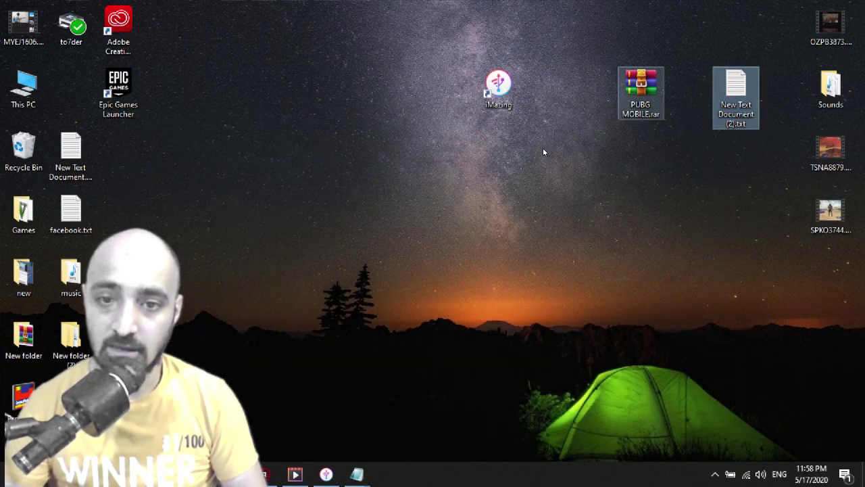
# Step: Copy the file name PUBG MOBILE.imazingapp from New Text Document (2).txt on the desktop and close the document
pyautogui.click(635, 108)
pyautogui.doubleClick(734, 87)
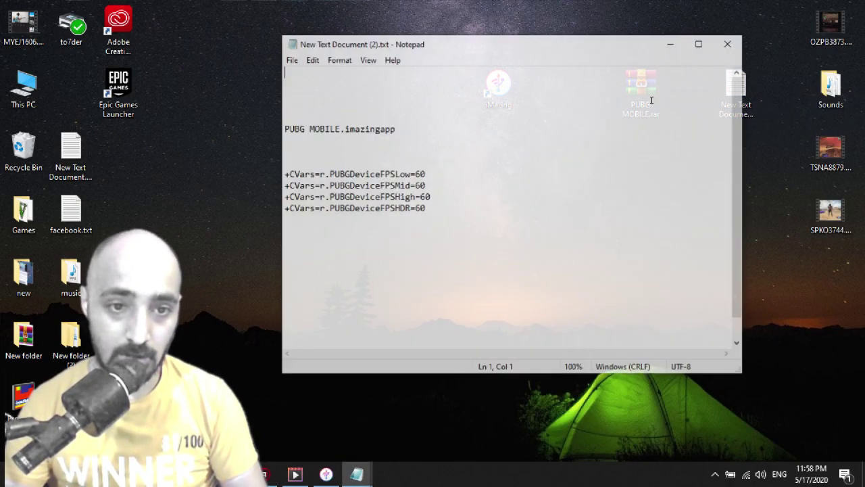
pyautogui.moveTo(415, 129); pyautogui.dragTo(283, 129)
pyautogui.rightClick(295, 131)
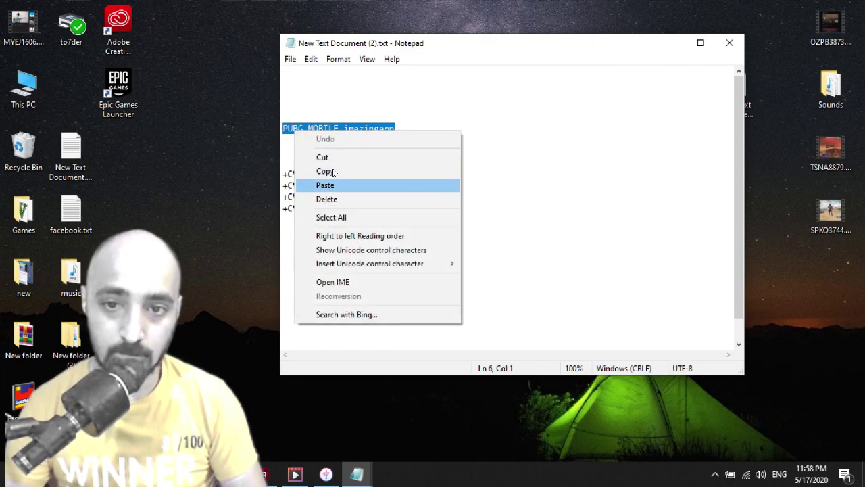
pyautogui.click(325, 171)
pyautogui.click(730, 45)
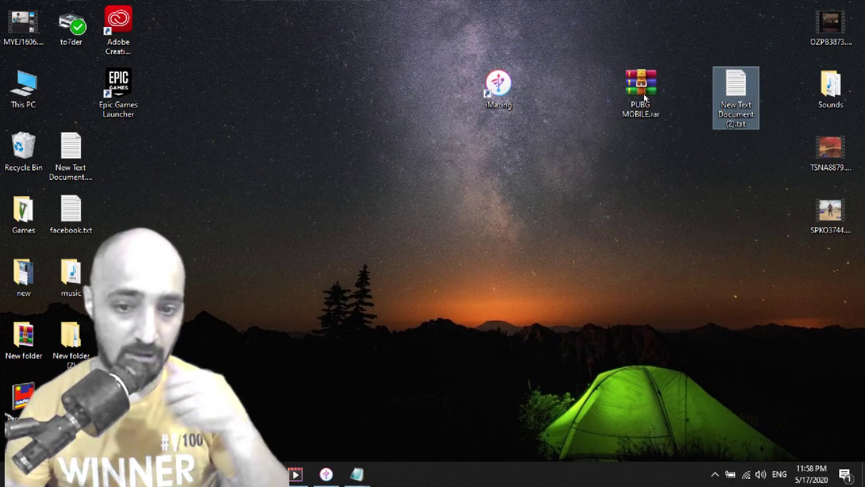
# Step: Rename PUBG MOBILE.rar on the desktop as PUBG MOBILE.imazingapp, using the copied name, and accept the extension change
pyautogui.rightClick(644, 95)
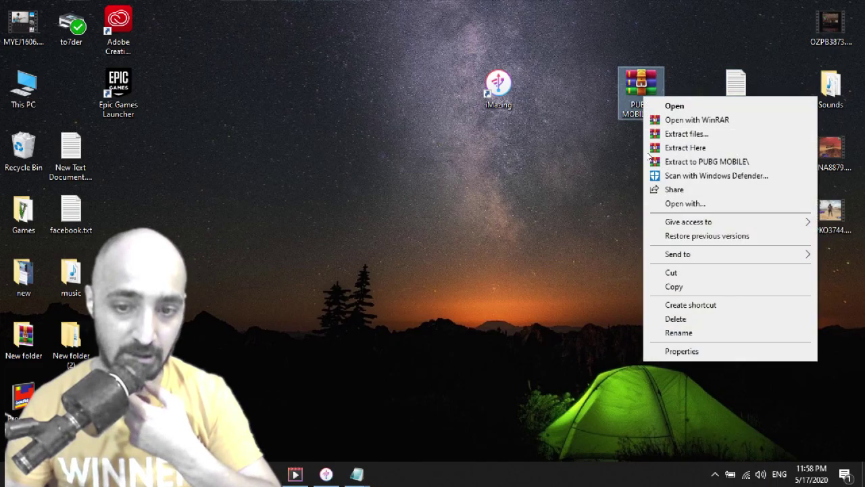
pyautogui.click(679, 332)
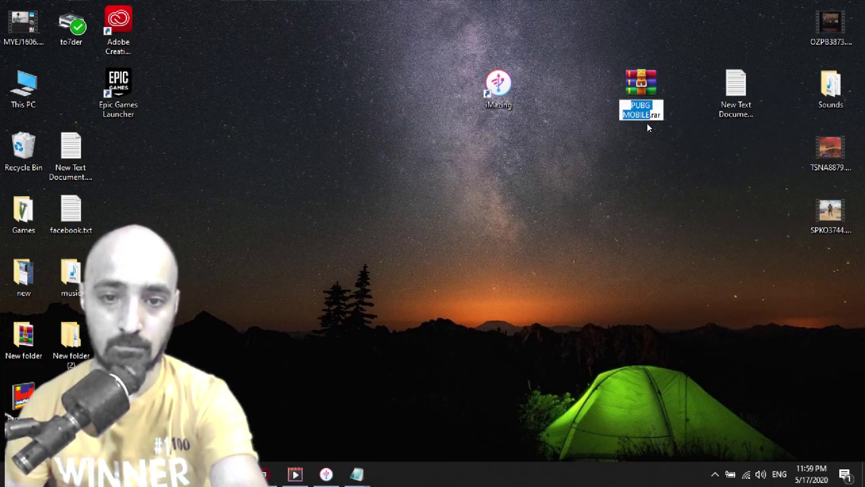
pyautogui.press('BackSpace')
pyautogui.press('Delete')
pyautogui.press('Delete')
pyautogui.press('Delete')
pyautogui.press('Delete')
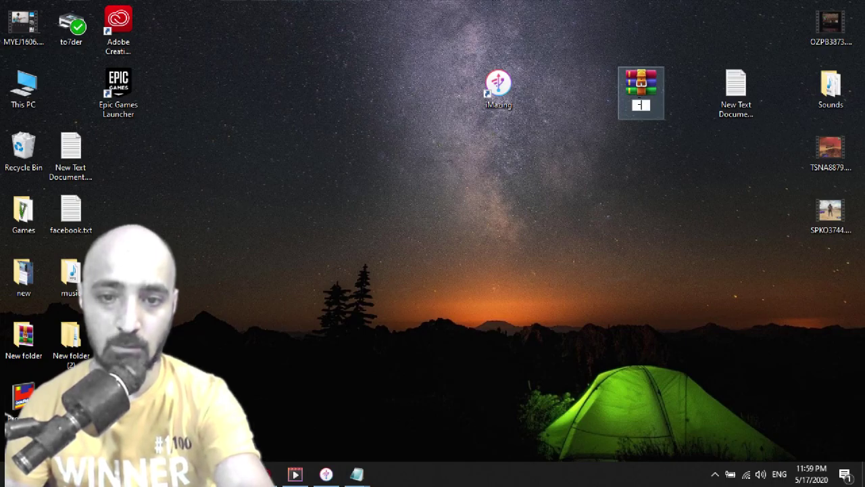
pyautogui.rightClick(641, 105)
pyautogui.click(659, 157)
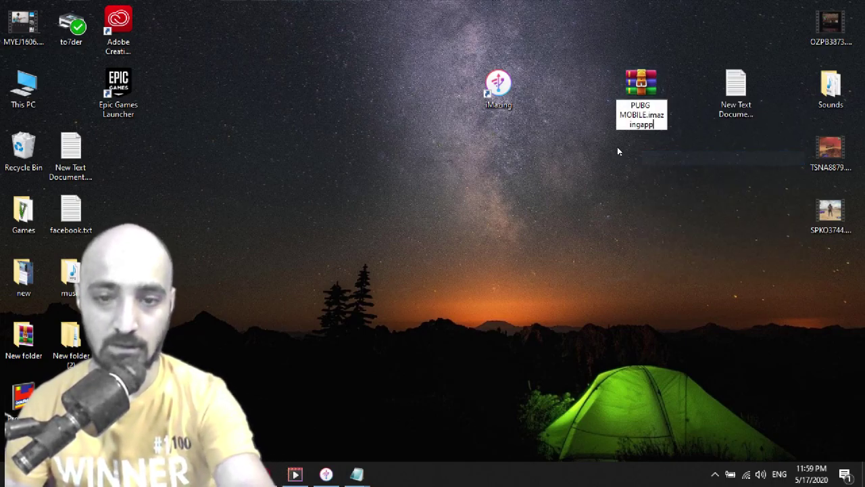
pyautogui.press('Return')
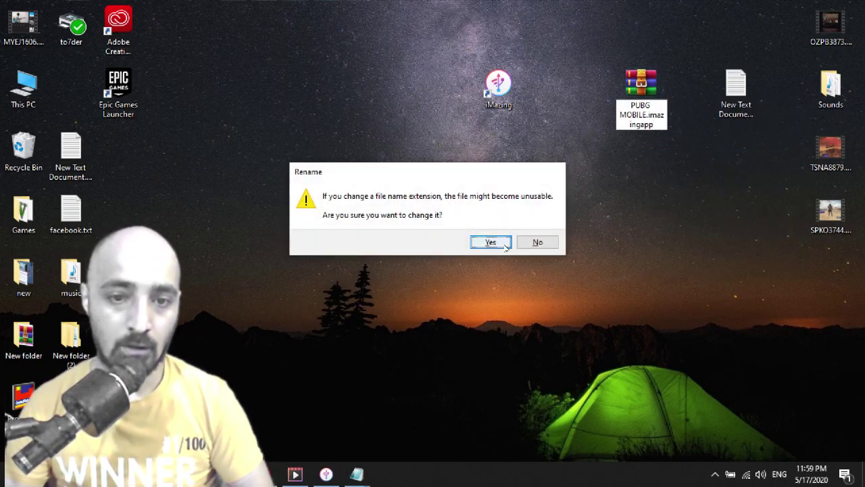
pyautogui.click(491, 241)
pyautogui.click(542, 125)
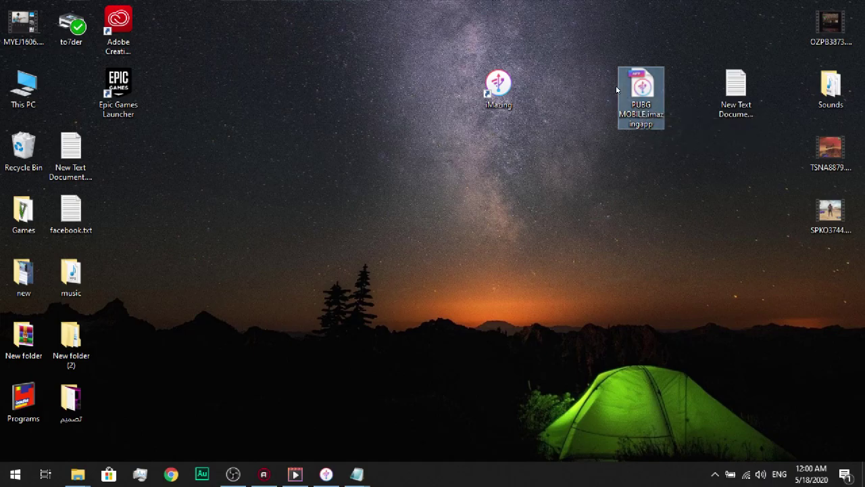
# Step: Play the SPKO3744 video from the desktop, pause it at the game's graphics settings to examine the frame rate options, and close it
pyautogui.doubleClick(828, 212)
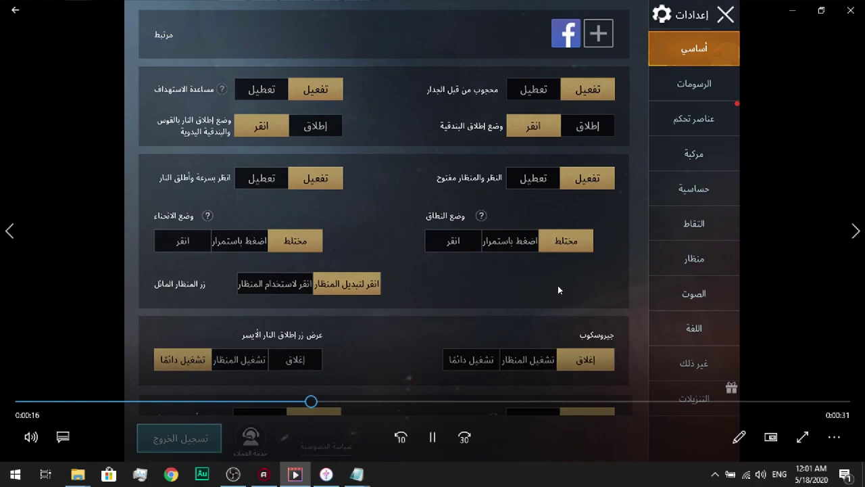
pyautogui.click(255, 402)
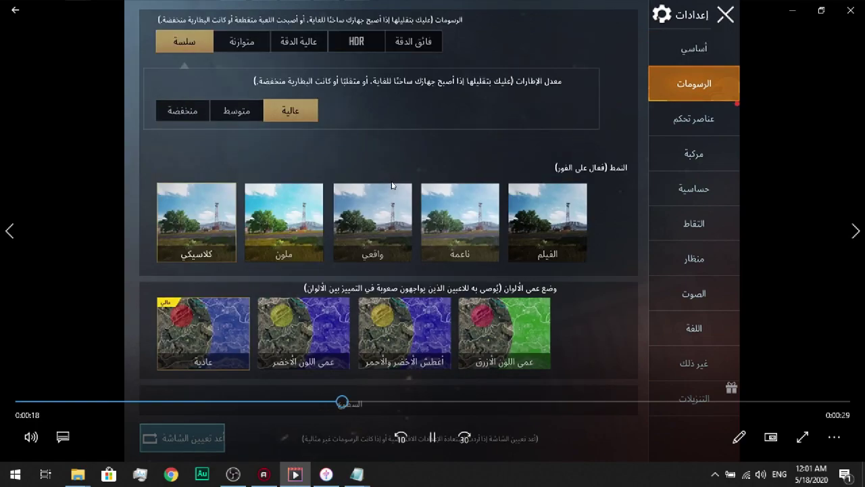
pyautogui.click(432, 438)
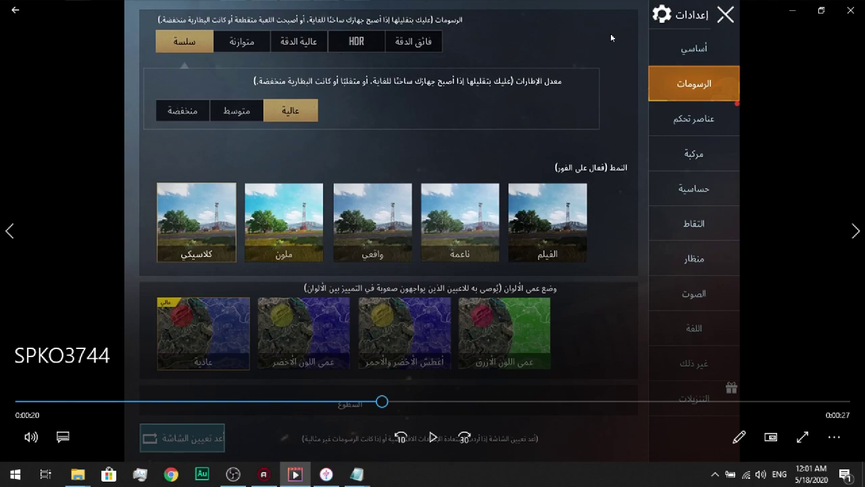
pyautogui.click(851, 11)
pyautogui.rightClick(435, 132)
pyautogui.click(460, 170)
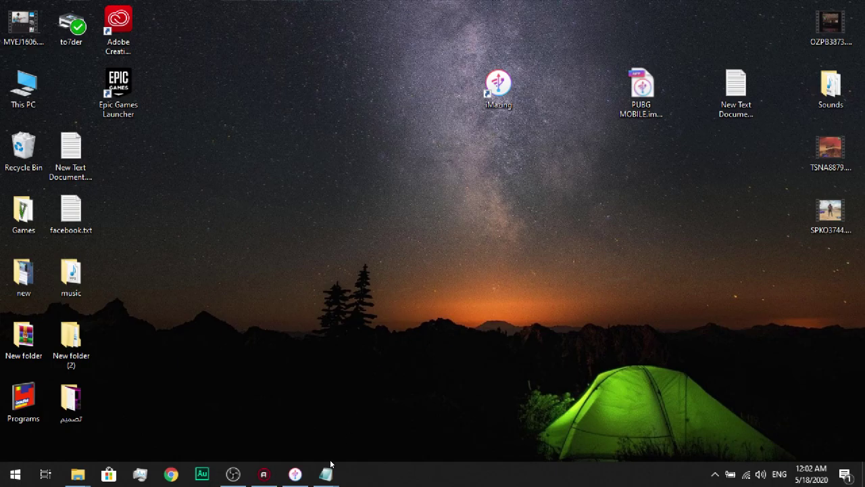
# Step: Switch to iMazing and find PUBG MOBILE among the apps installed on the iPad in Manage Apps, keeping the desktop backup file reachable
pyautogui.click(294, 475)
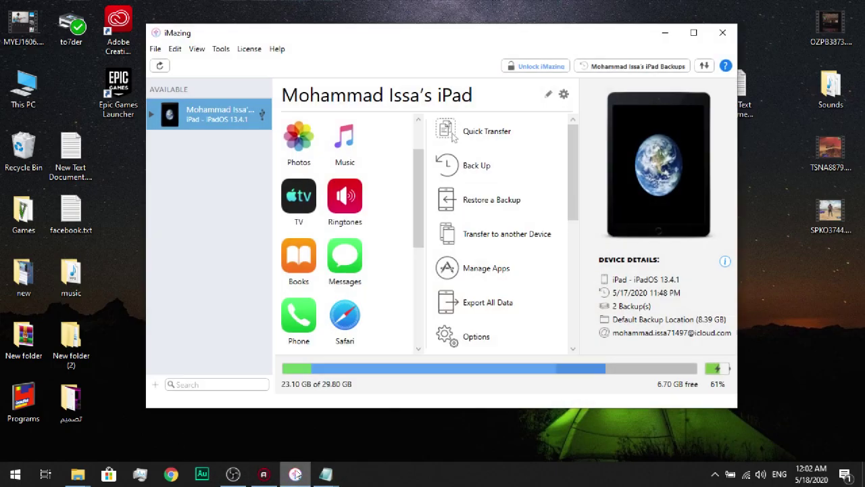
pyautogui.moveTo(343, 42); pyautogui.dragTo(250, 97)
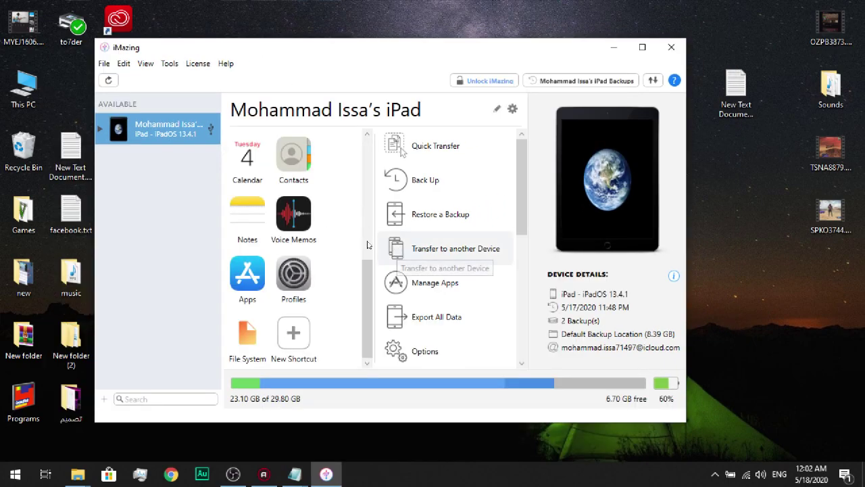
pyautogui.scroll(3, 367, 245)
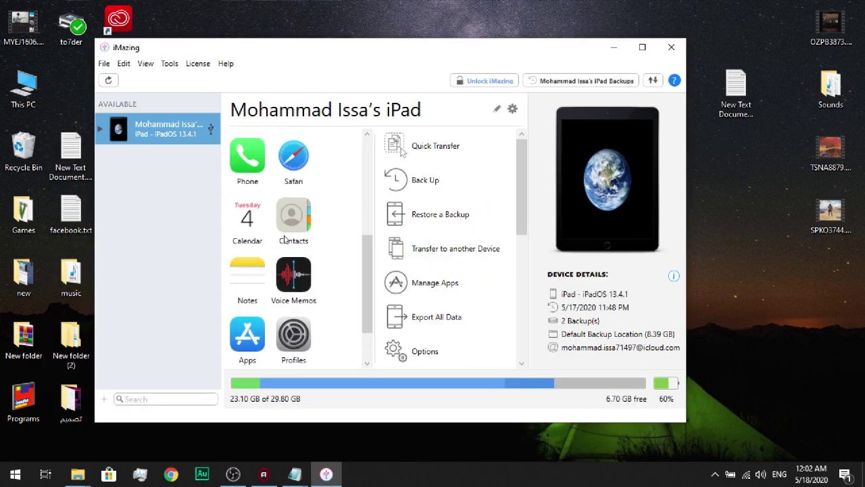
pyautogui.click(423, 283)
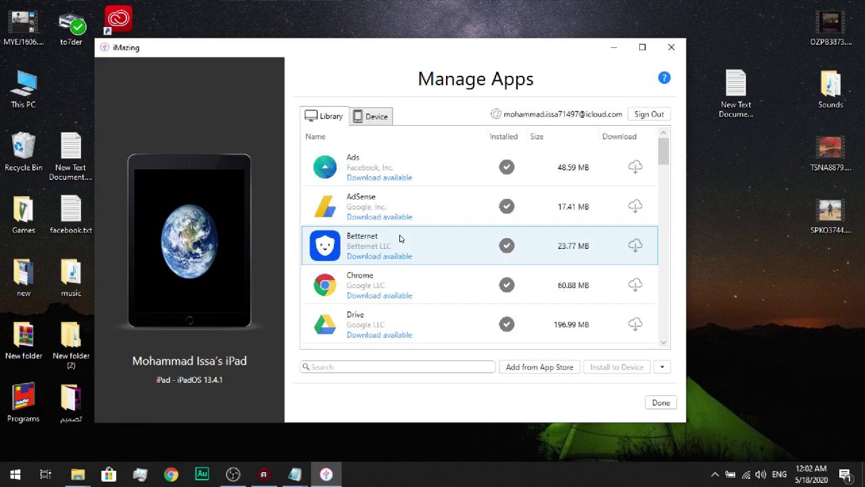
pyautogui.click(382, 119)
pyautogui.scroll(-8, 482, 210)
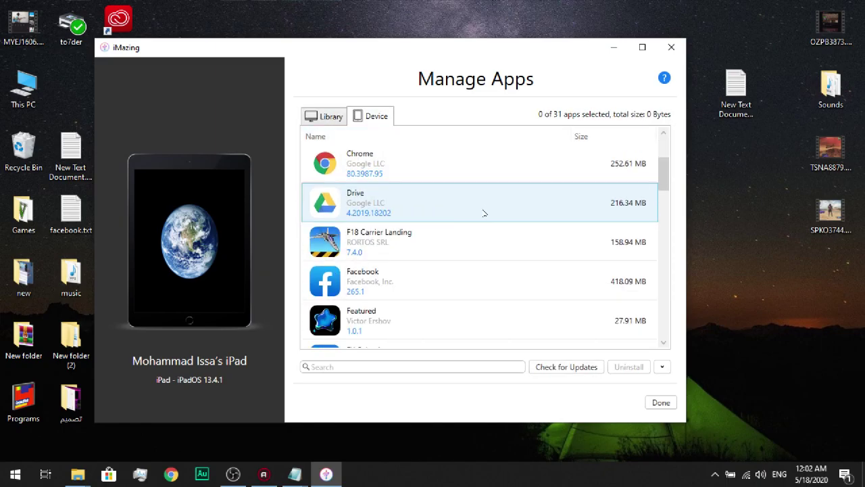
pyautogui.scroll(-7, 482, 209)
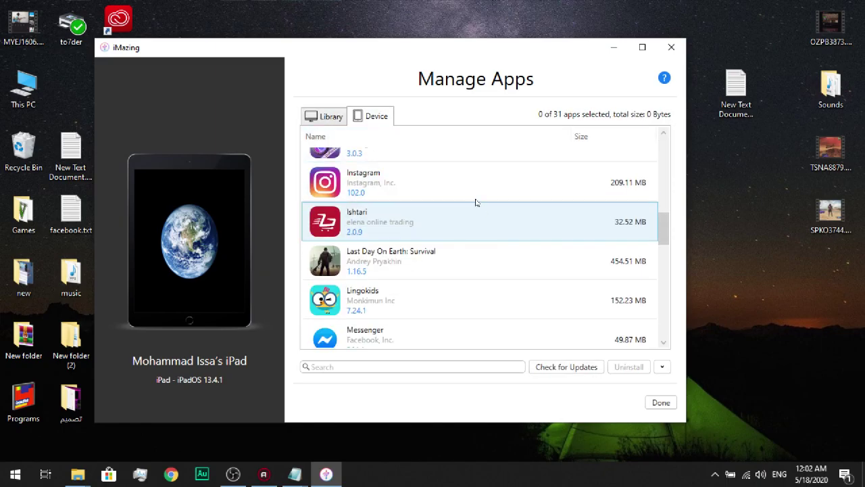
pyautogui.moveTo(420, 51); pyautogui.dragTo(473, 108)
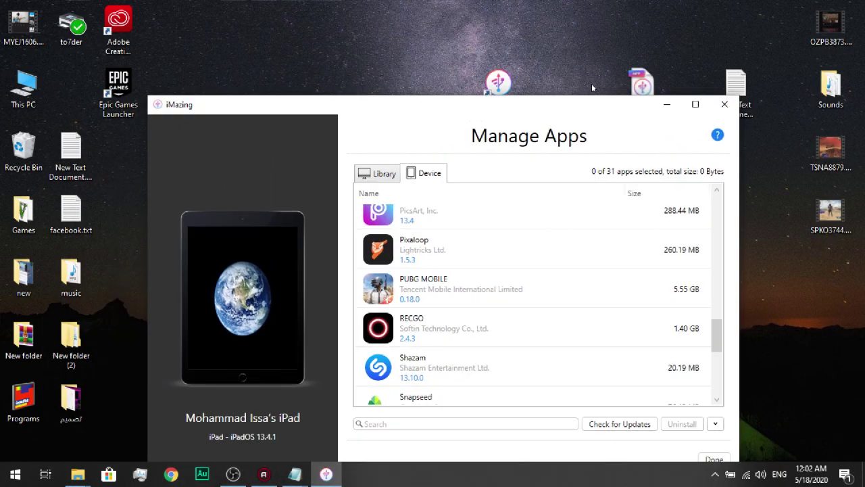
# Step: Drop PUBG MOBILE.imazingapp from the desktop onto the device's app list and start restoring its app data to the iPad
pyautogui.click(642, 82)
pyautogui.moveTo(641, 82); pyautogui.dragTo(617, 95)
pyautogui.moveTo(385, 290); pyautogui.dragTo(386, 289)
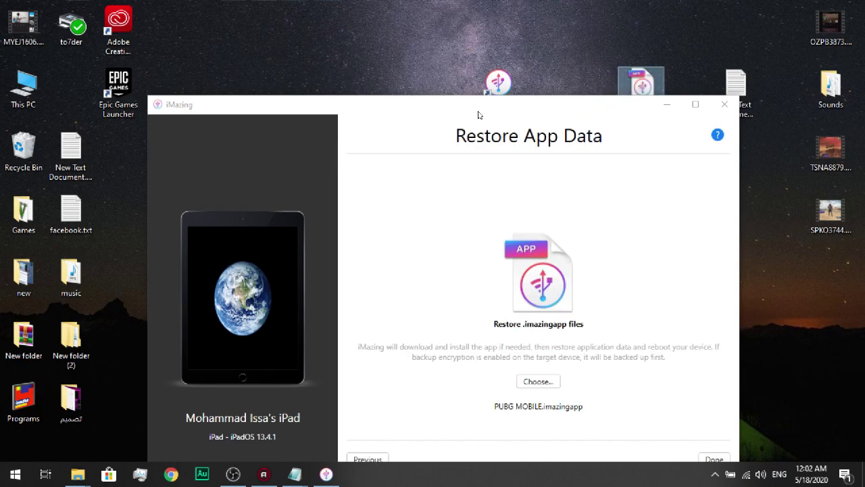
pyautogui.moveTo(477, 112); pyautogui.dragTo(404, 43)
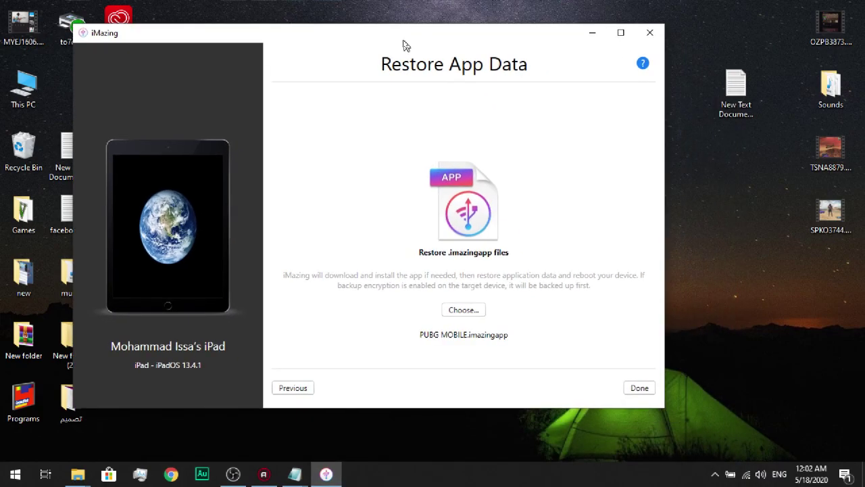
pyautogui.click(637, 387)
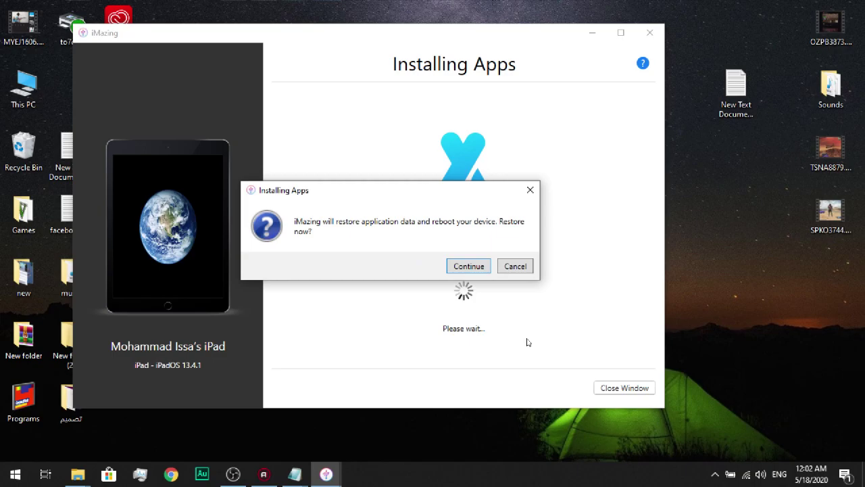
pyautogui.click(471, 264)
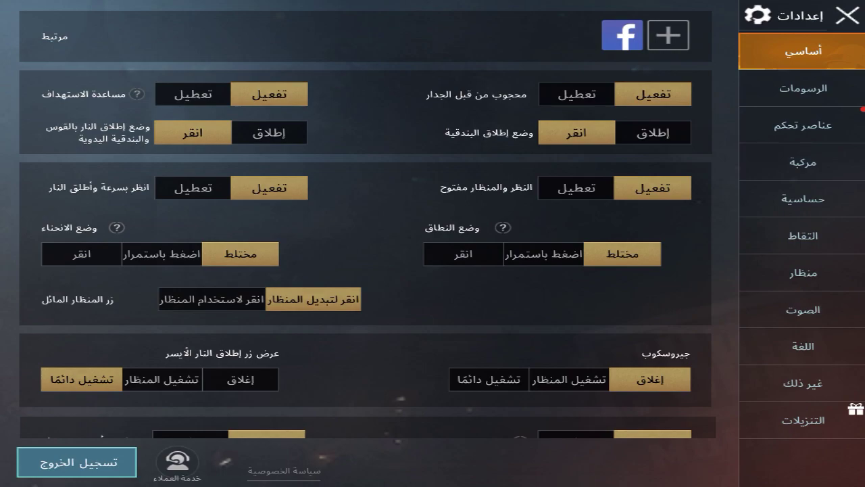
# Step: In PUBG MOBILE on the iPad, set the frame rate in the graphics settings to قوية (Extreme)
pyautogui.click(802, 88)
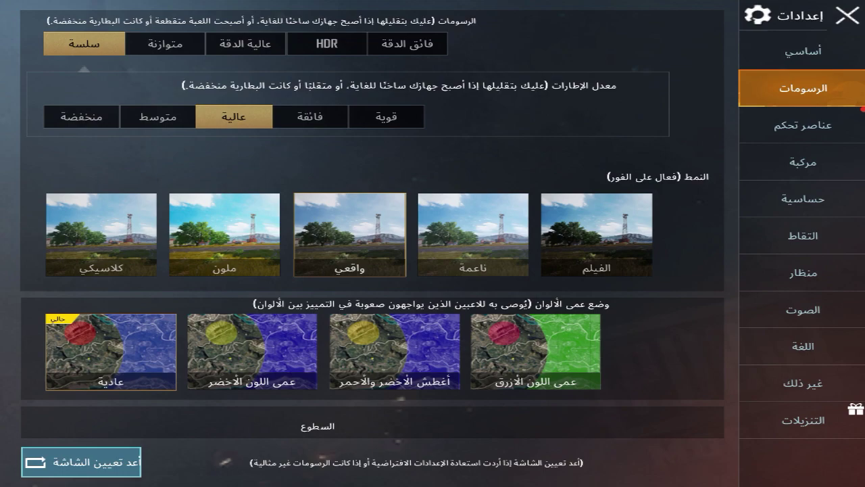
pyautogui.click(385, 116)
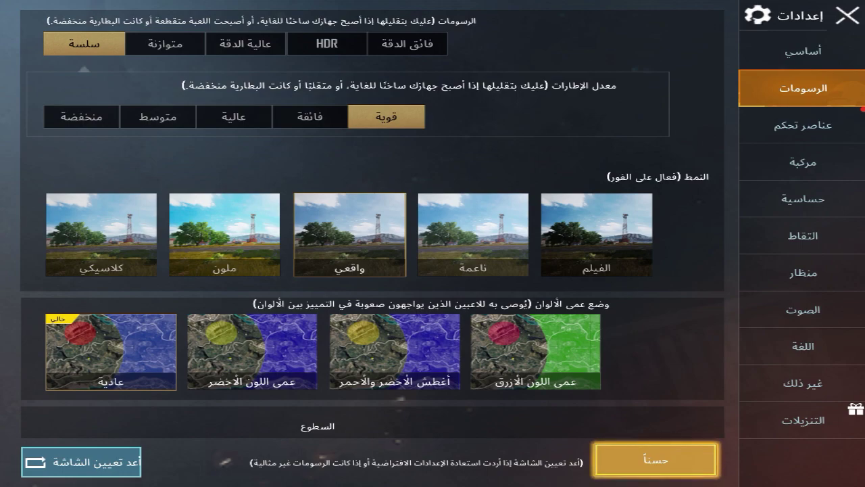
pyautogui.scroll(-2, 372, 270)
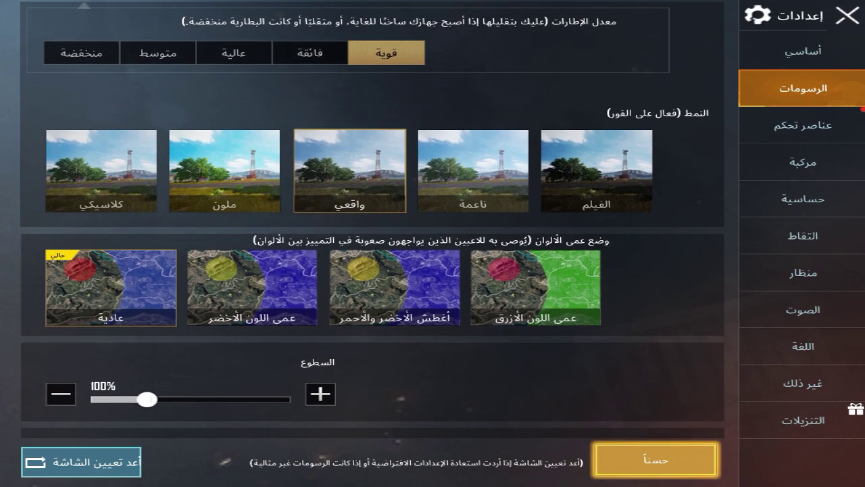
pyautogui.scroll(2, 372, 270)
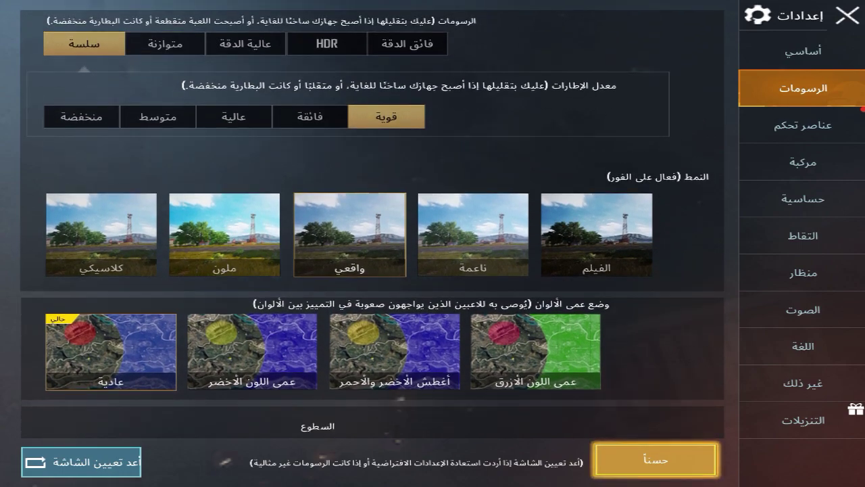
# Step: Try the كلاسيكي (Classic) and واقعي (Realistic) graphics styles, and settle on ملون (Colorful)
pyautogui.click(102, 235)
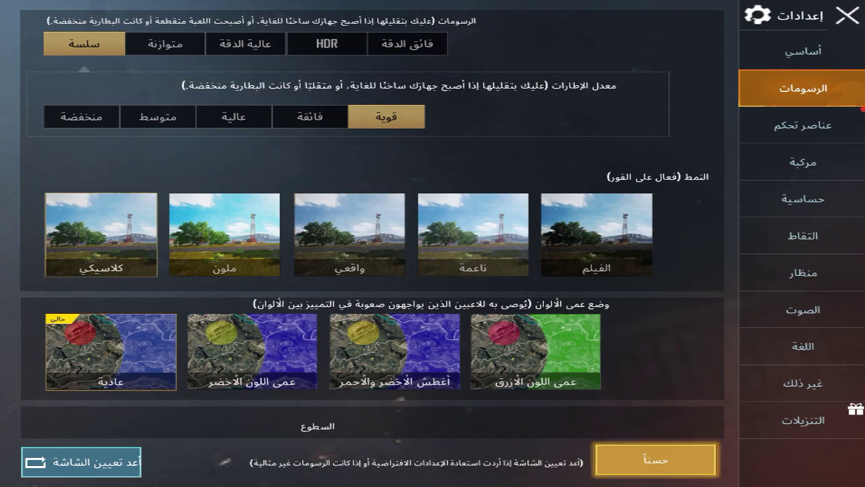
pyautogui.click(349, 235)
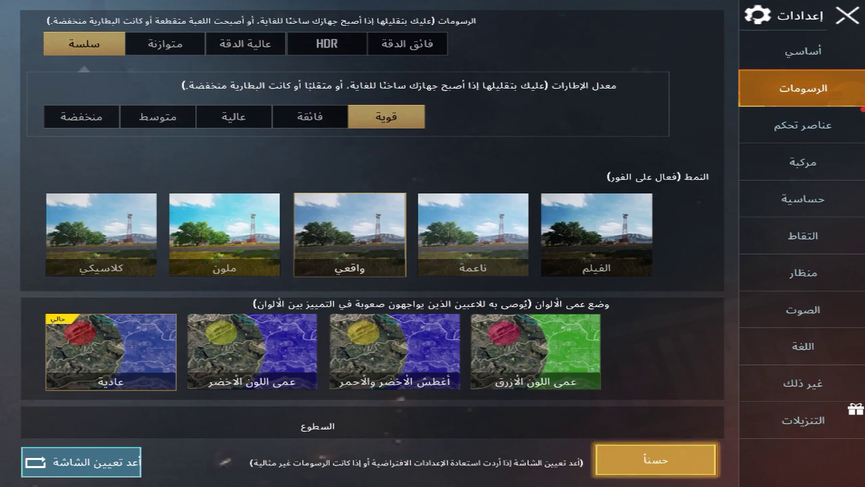
pyautogui.click(225, 235)
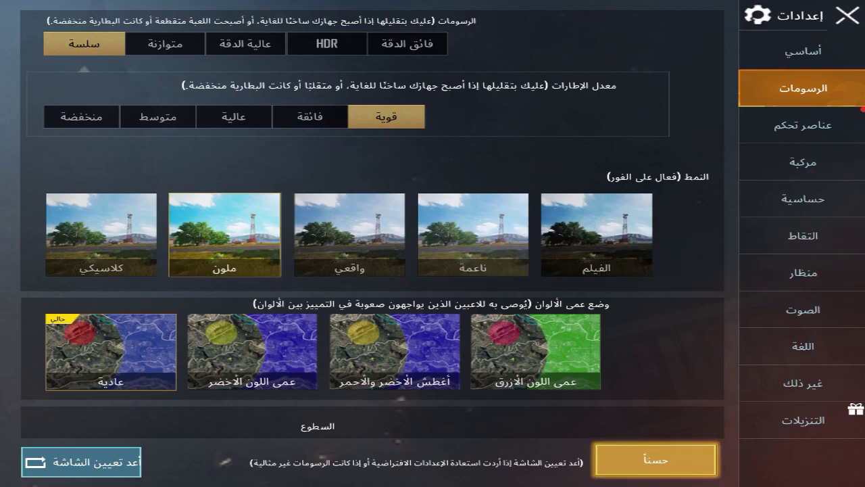
# Step: Review the remaining graphics options down to adaptive graphics, and reopen the graphics settings from the lobby to check the frame rate and style
pyautogui.scroll(-5, 372, 244)
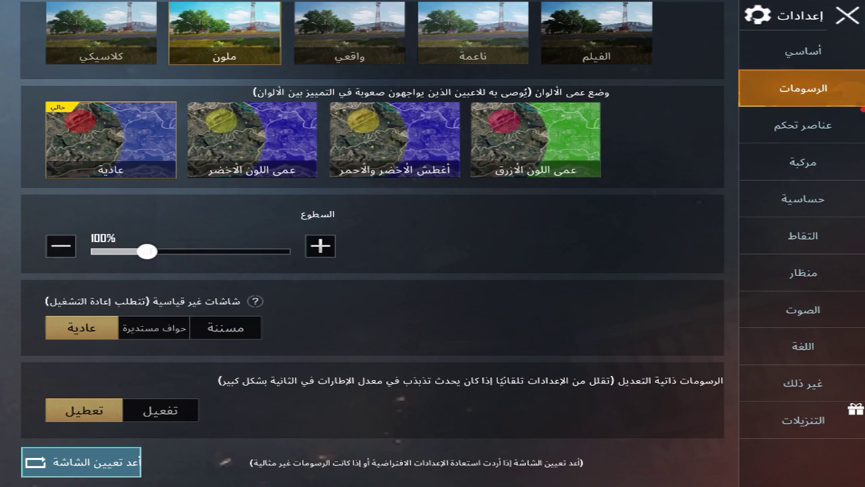
pyautogui.scroll(3, 372, 243)
pyautogui.scroll(-3, 371, 243)
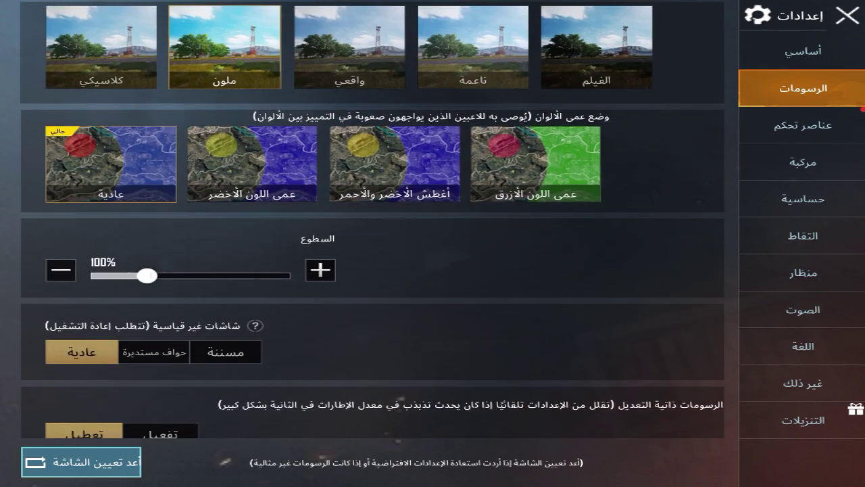
pyautogui.scroll(3, 372, 243)
pyautogui.scroll(-3, 371, 243)
pyautogui.scroll(3, 371, 243)
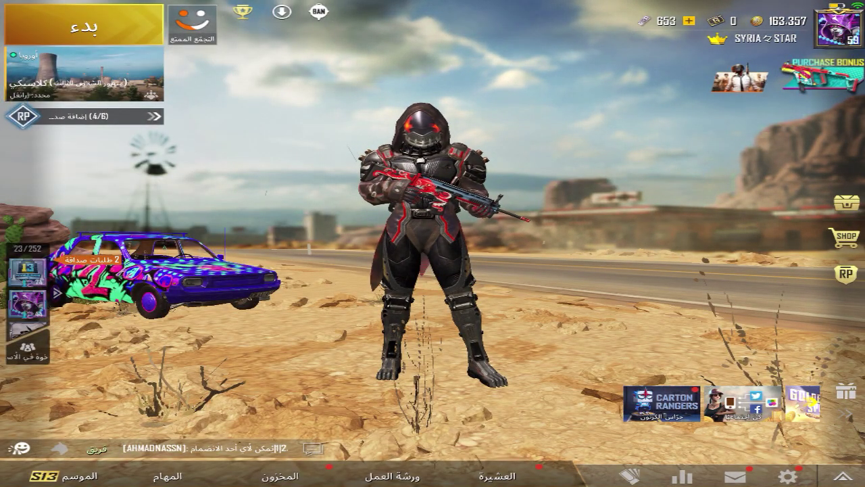
pyautogui.click(787, 475)
pyautogui.click(805, 88)
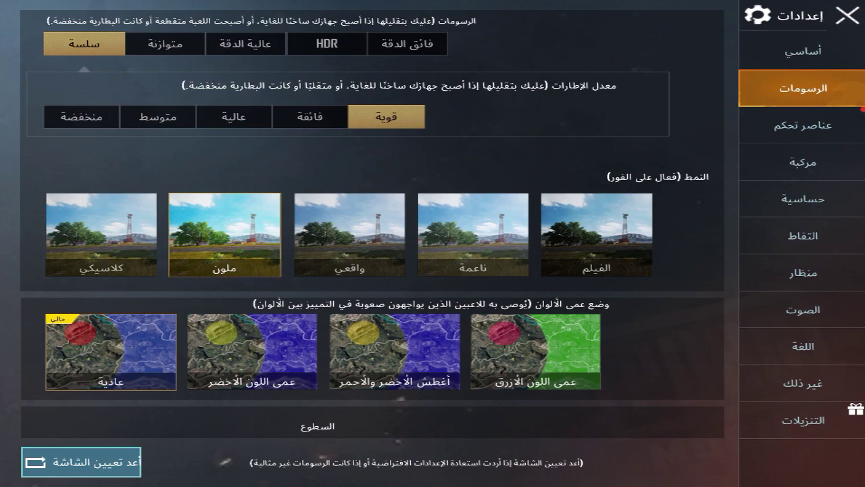